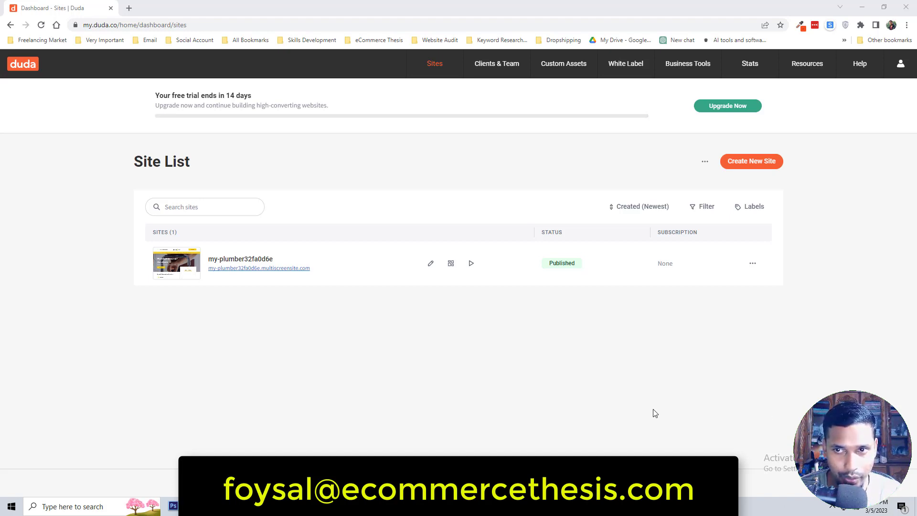
Start a new site and filter the template gallery to Online Store templates.
left_click(775, 167)
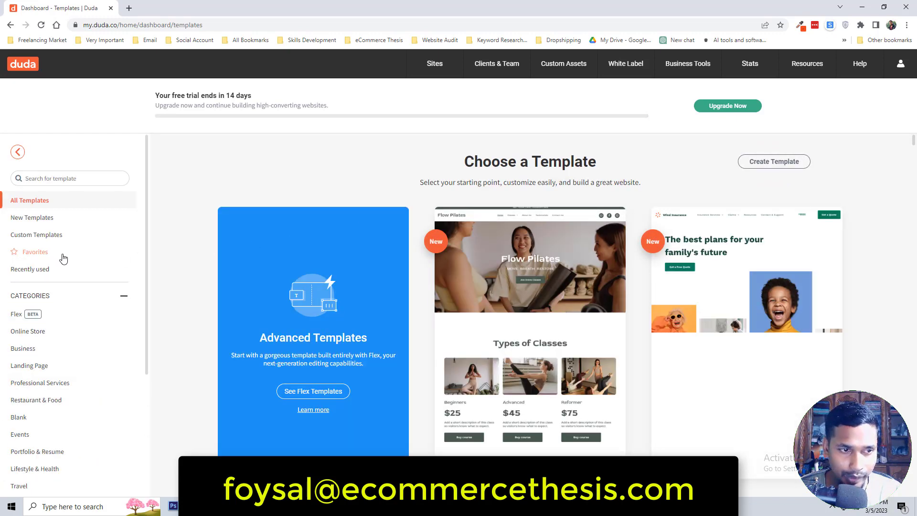
scroll(64, 262, "down", 1)
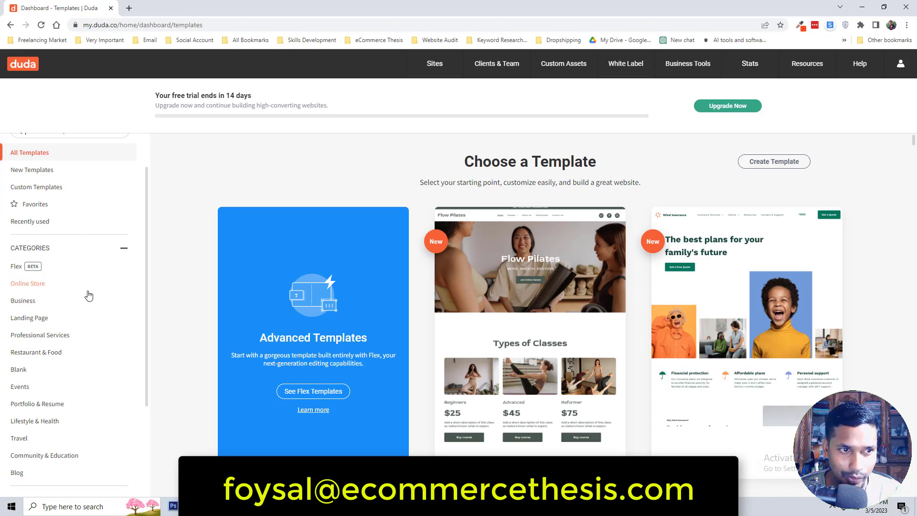
left_click(57, 287)
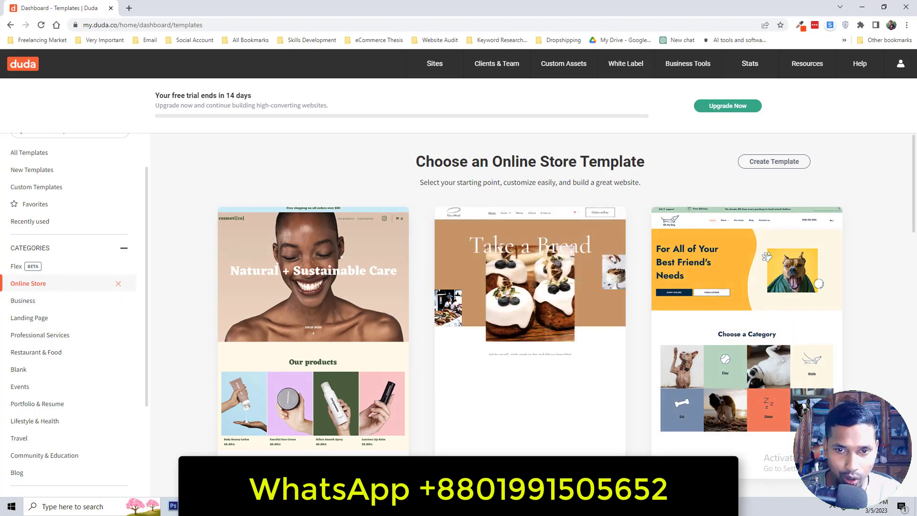
Scroll through the Online Store template cards to browse the designs.
scroll(315, 334, "down", 1)
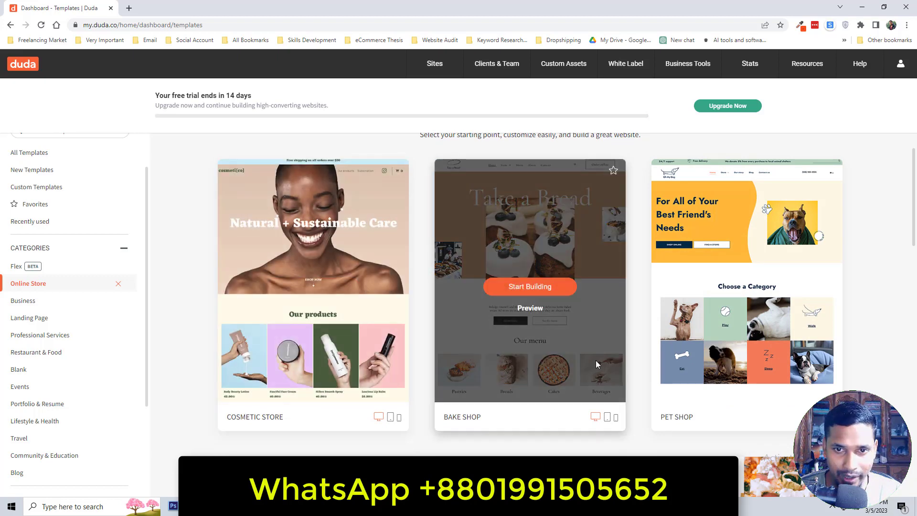
scroll(916, 371, "down", 2)
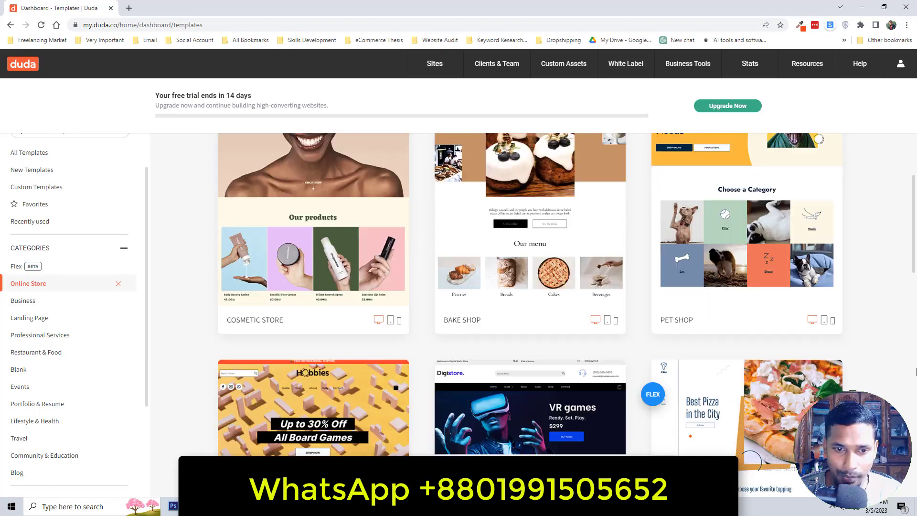
scroll(915, 372, "down", 4)
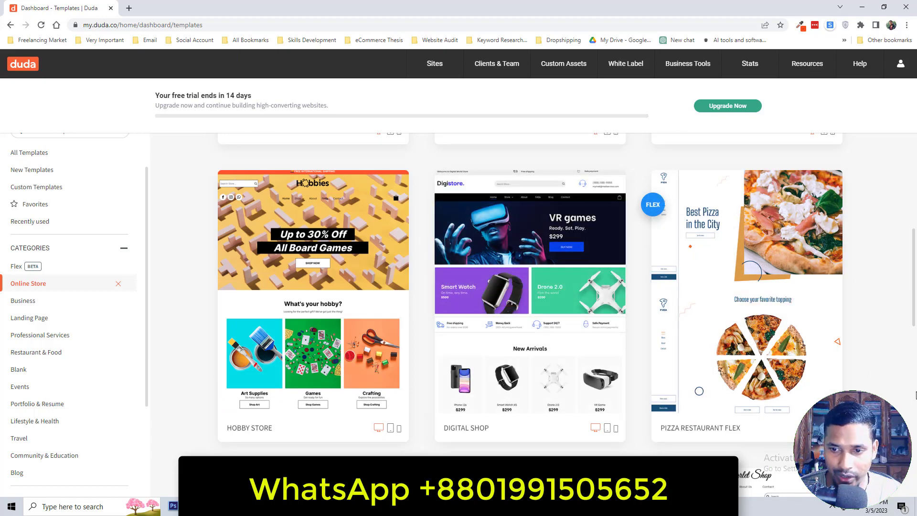
scroll(916, 395, "down", 4)
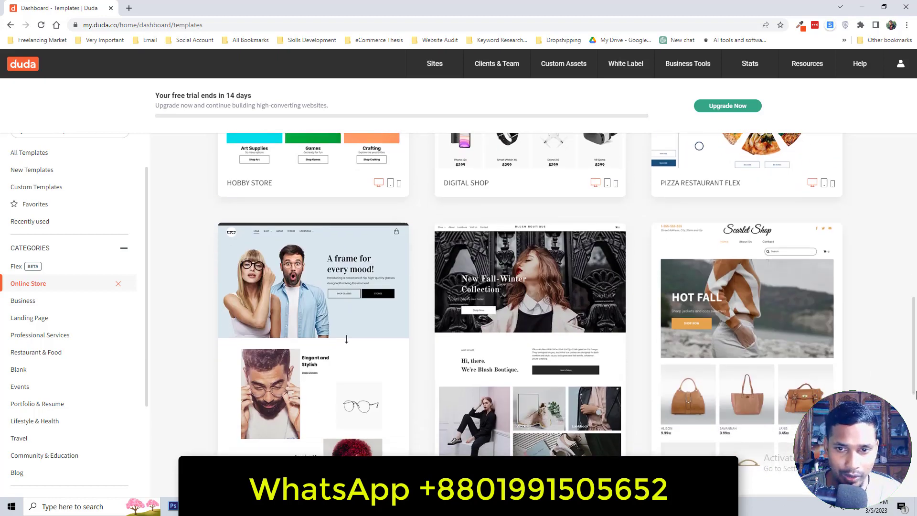
scroll(915, 395, "down", 3)
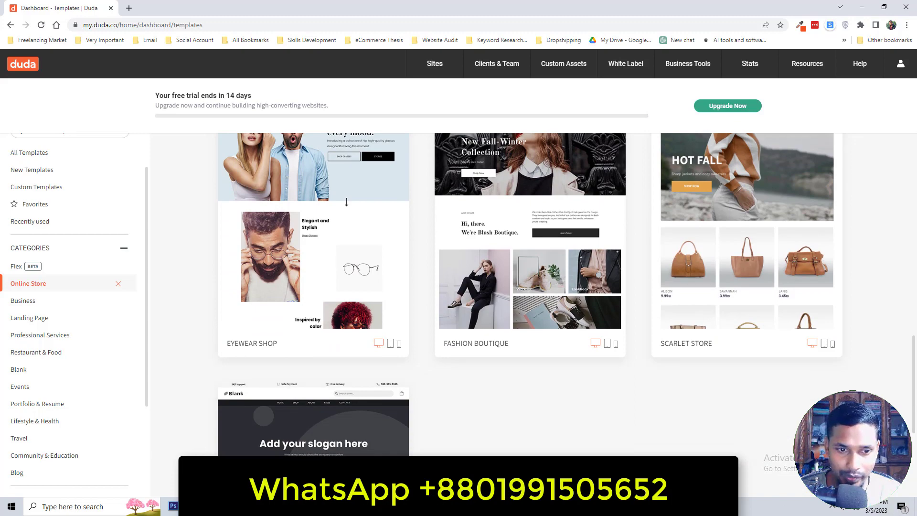
scroll(347, 202, "down", 4)
scroll(534, 454, "up", 5)
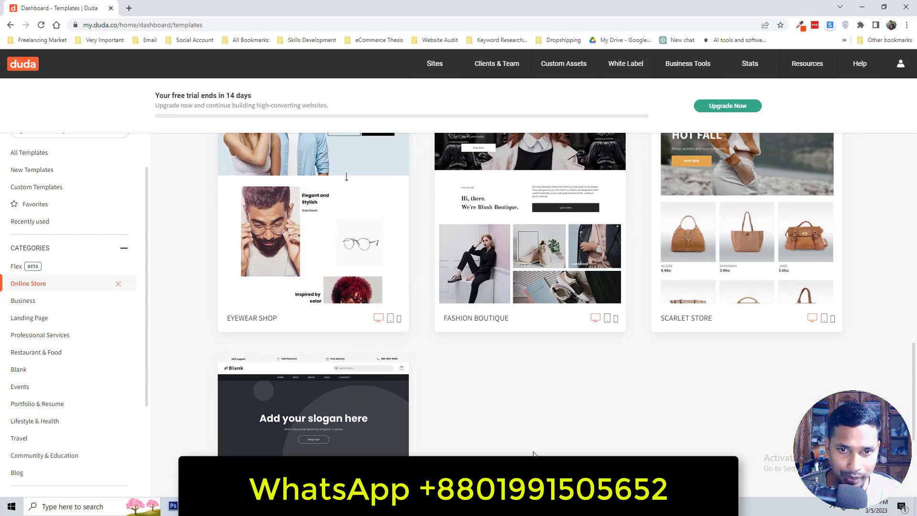
scroll(534, 454, "up", 5)
scroll(535, 454, "up", 6)
scroll(526, 382, "up", 1)
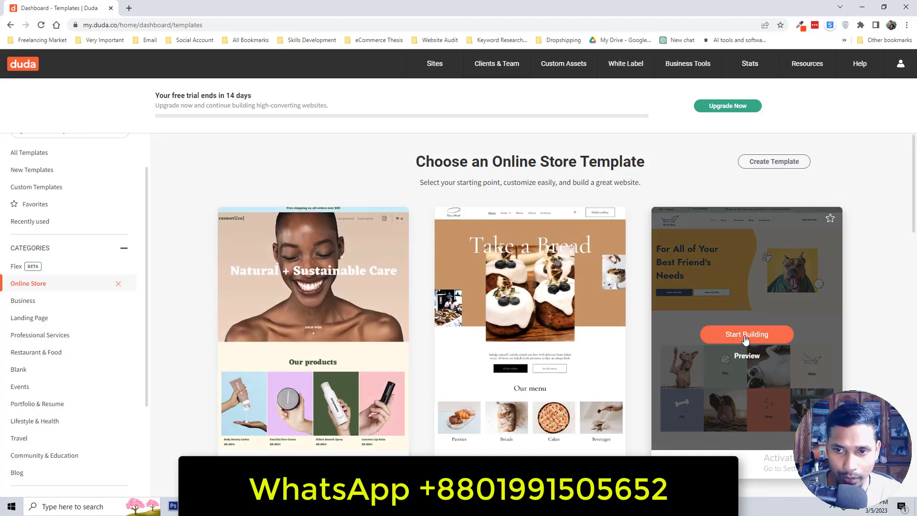
Create a site named 'Pet Lover' from the Pet Shop template.
mouse_move(746, 328)
left_click(781, 336)
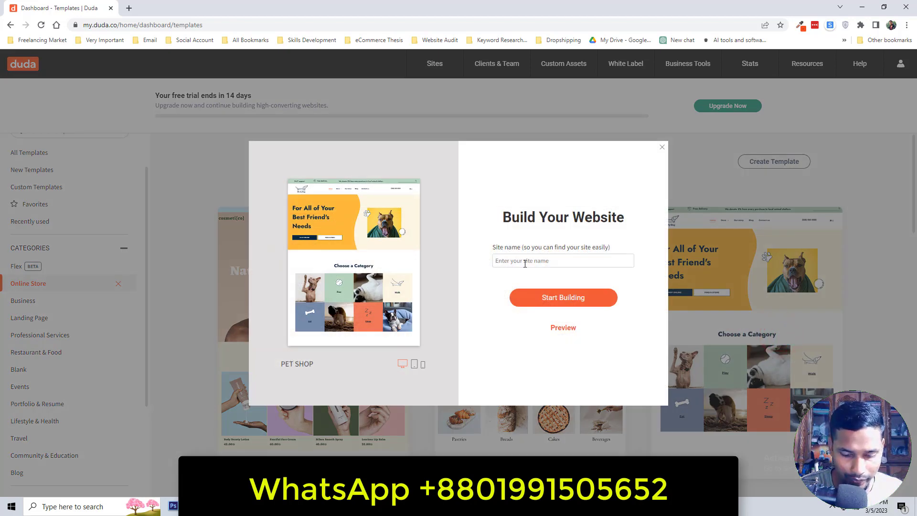
type("PetL")
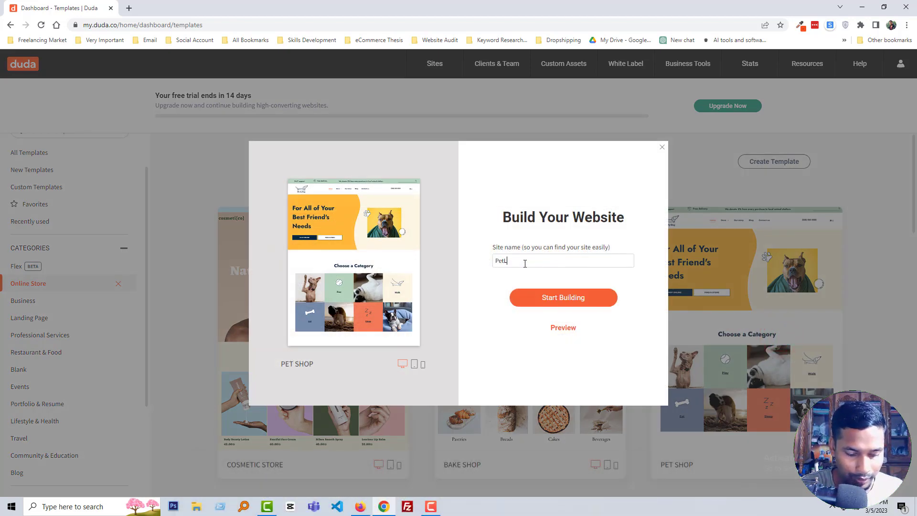
type("over")
key("Left")
key("Left")
key("Left")
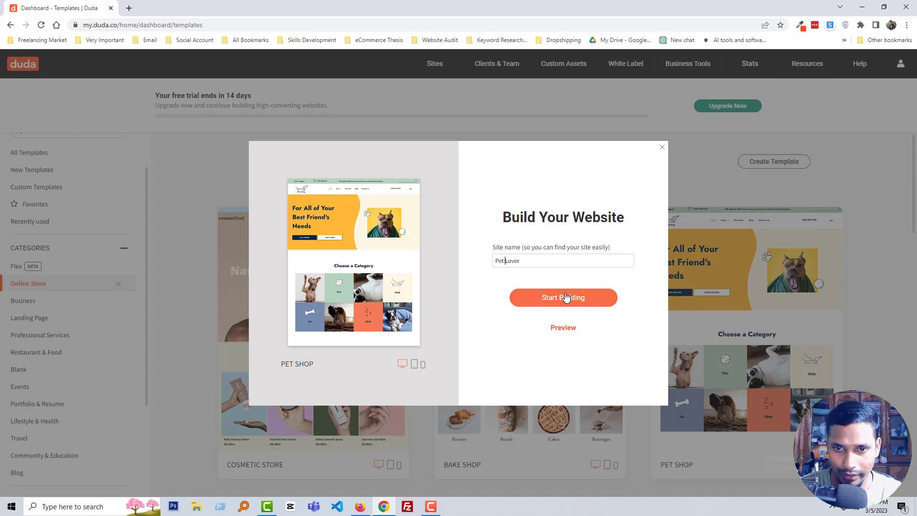
left_click(571, 302)
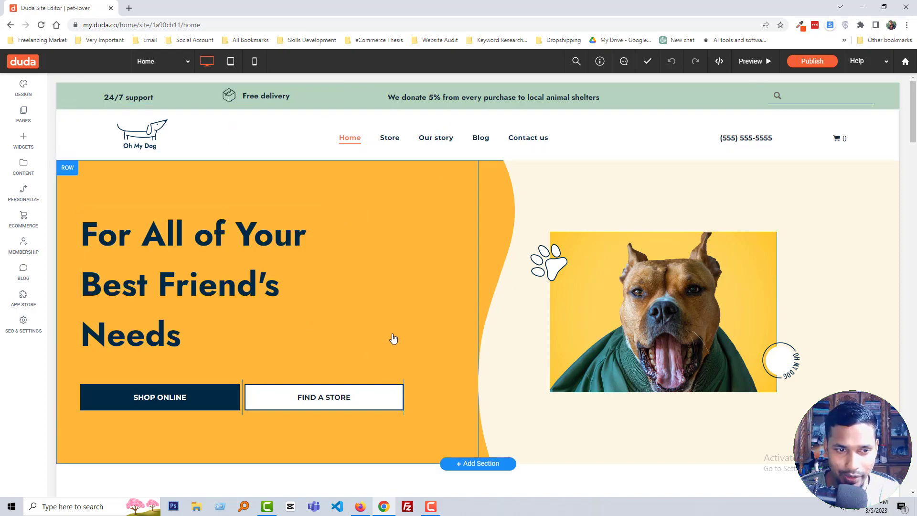
Select the top-bar donation message on the home page and enter inline text editing.
scroll(394, 338, "down", 4)
scroll(396, 341, "down", 5)
scroll(396, 341, "up", 5)
scroll(395, 339, "up", 4)
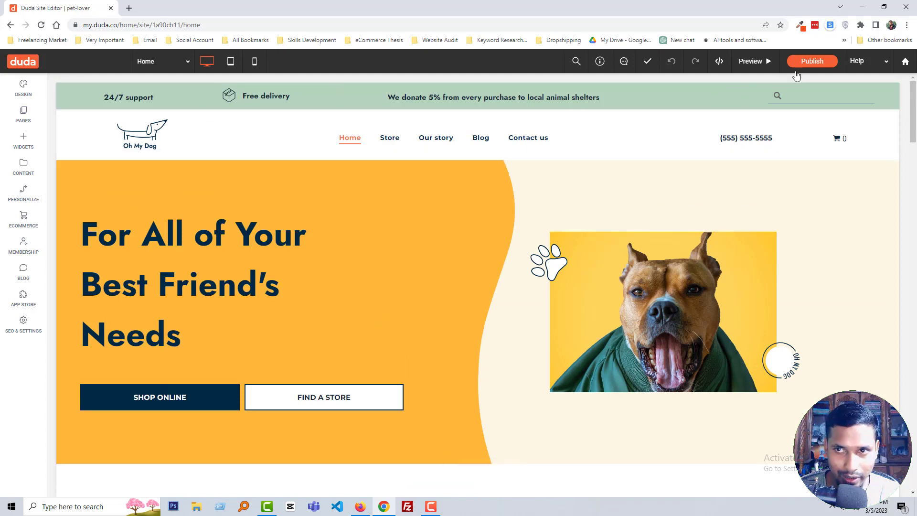
left_click(811, 63)
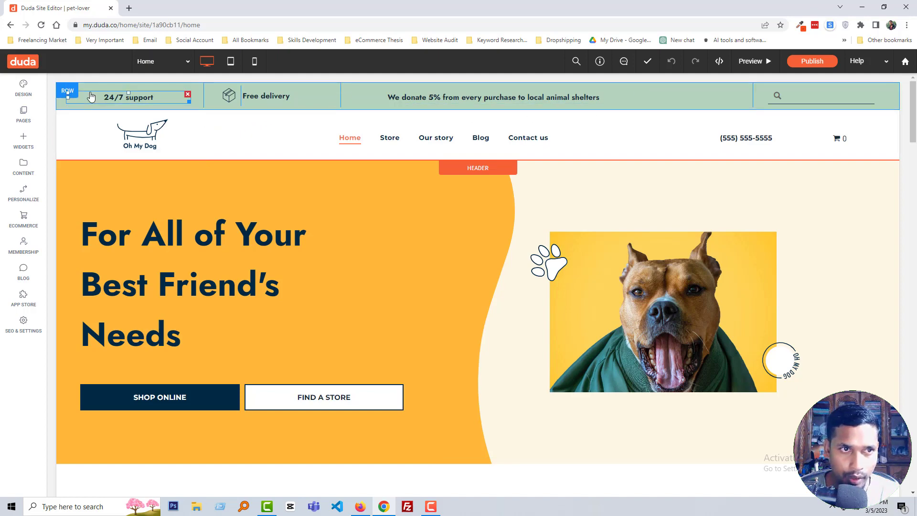
left_click(347, 96)
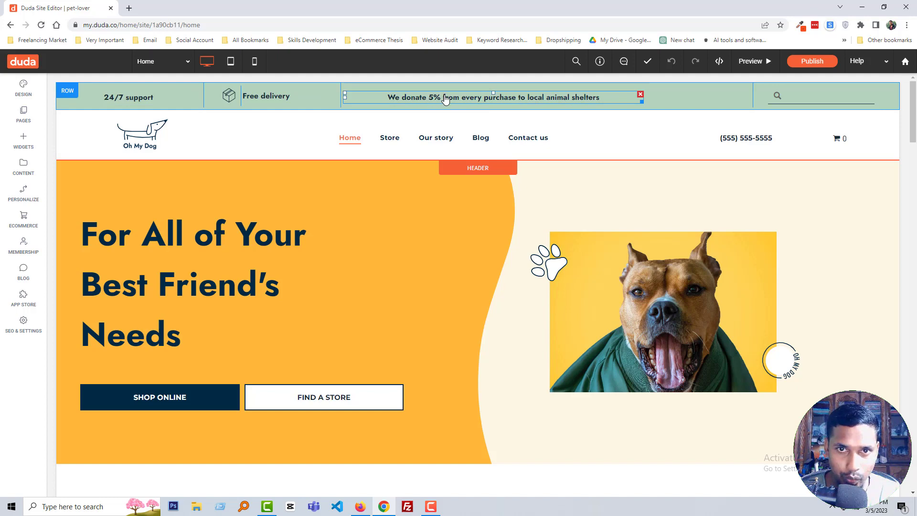
left_click(472, 98)
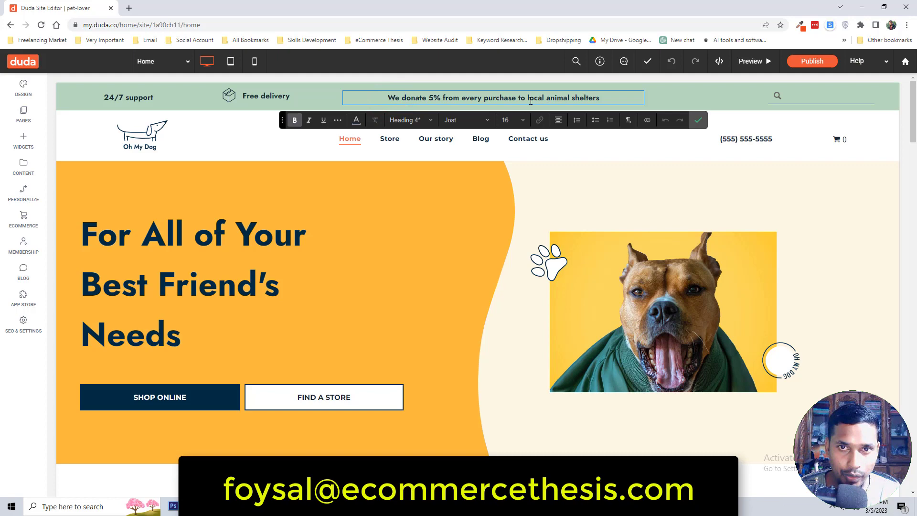
Change 'local' to 'new local' in the donation message.
double_click(531, 101)
key("BackSpace")
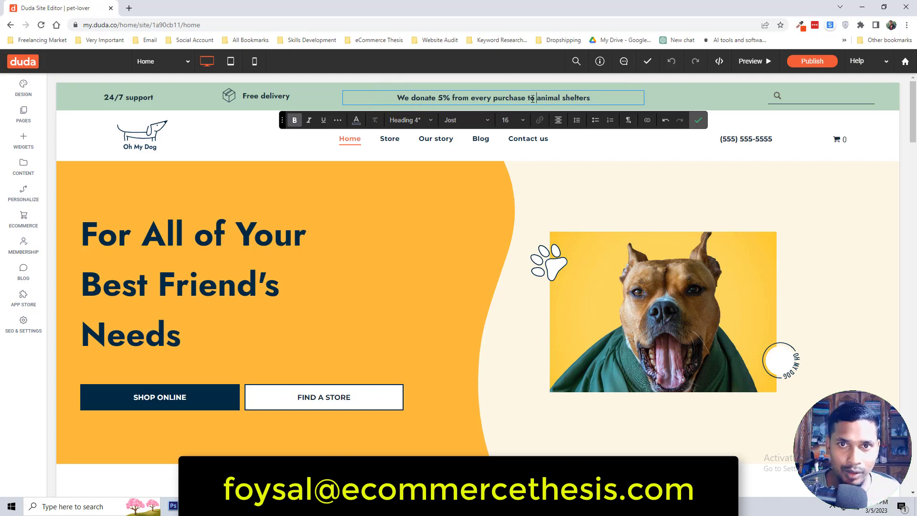
type("ne")
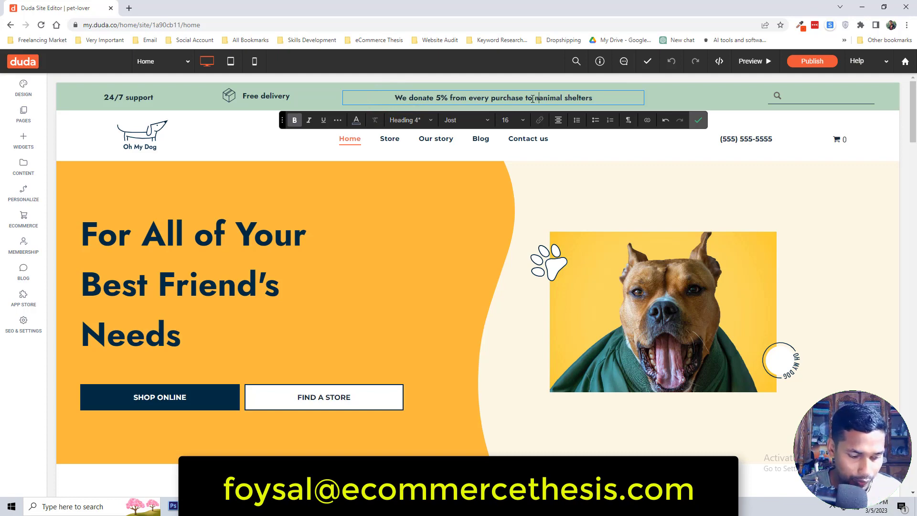
type("w loc")
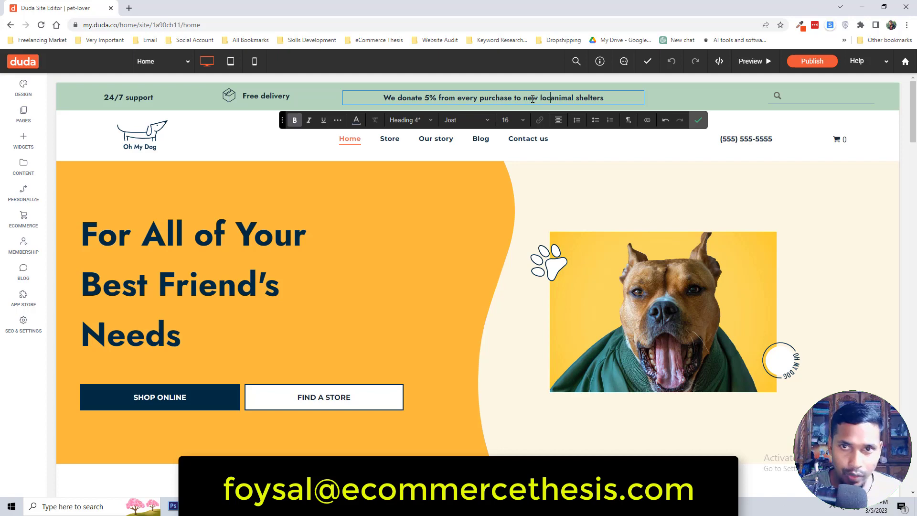
type("al a")
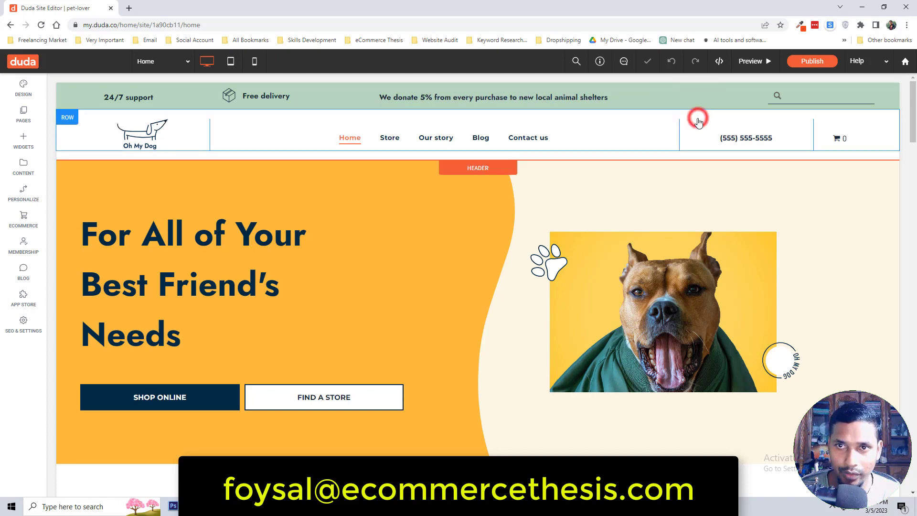
left_click(697, 120)
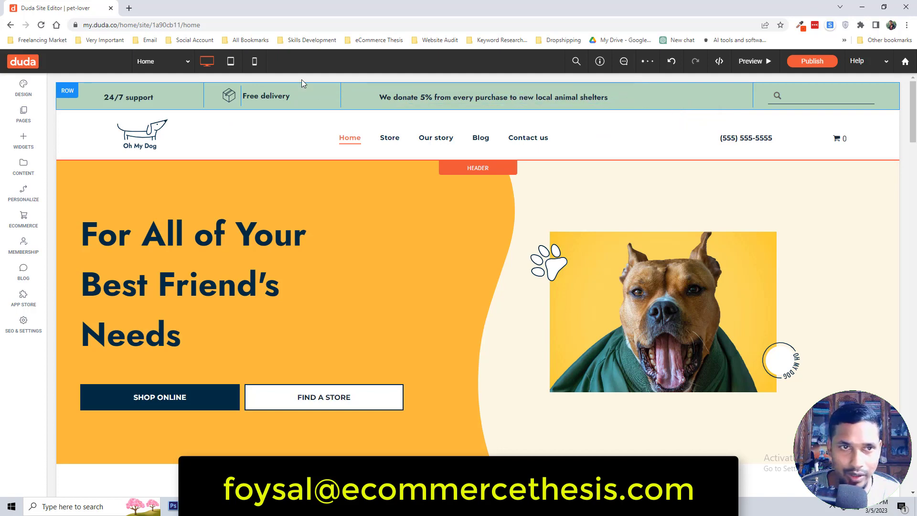
Add a '100%' prefix to the Free delivery label and confirm the edit.
left_click(283, 97)
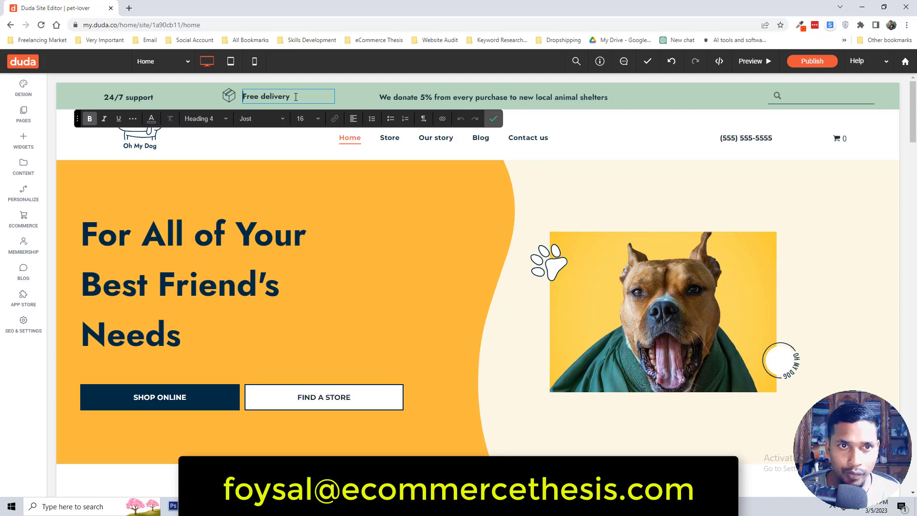
left_click(295, 97)
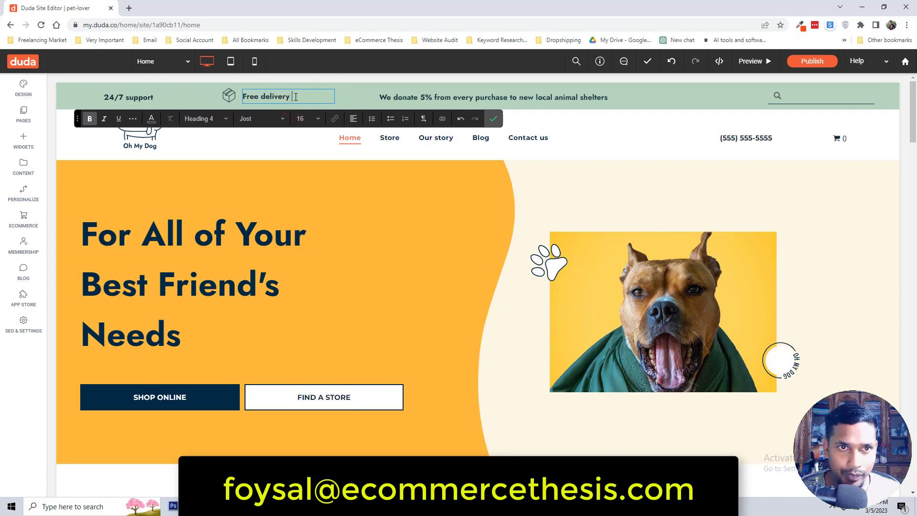
key("Home")
type("100")
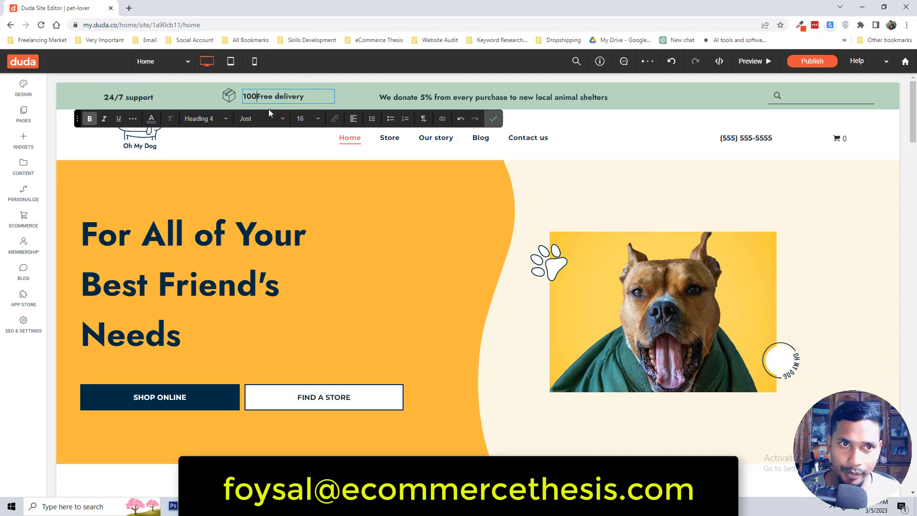
type("%")
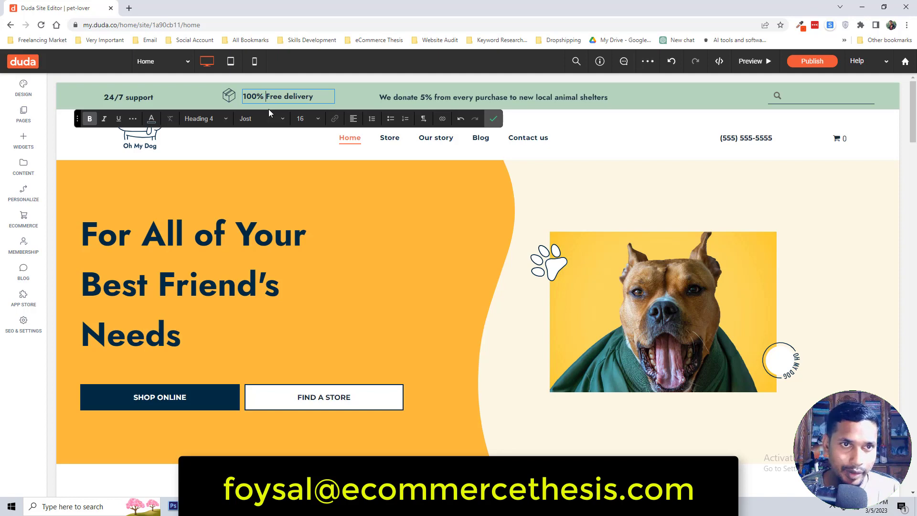
double_click(261, 96)
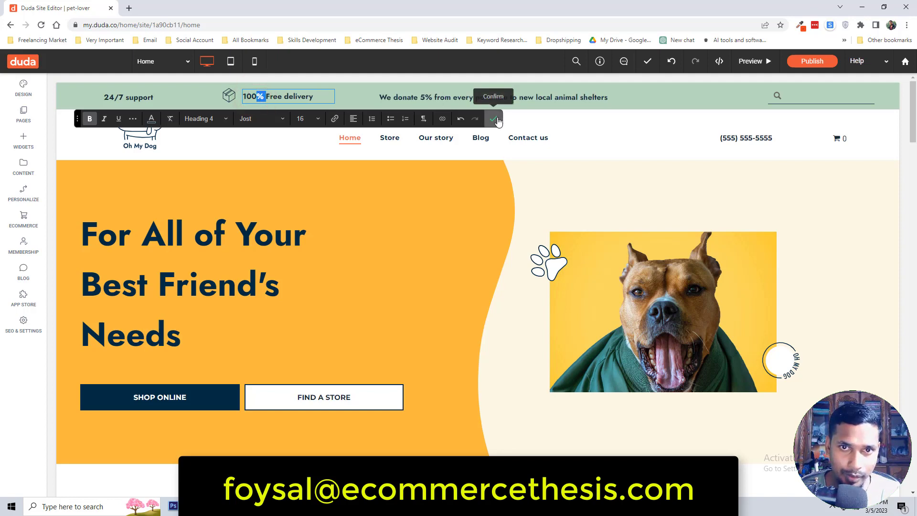
left_click(262, 93)
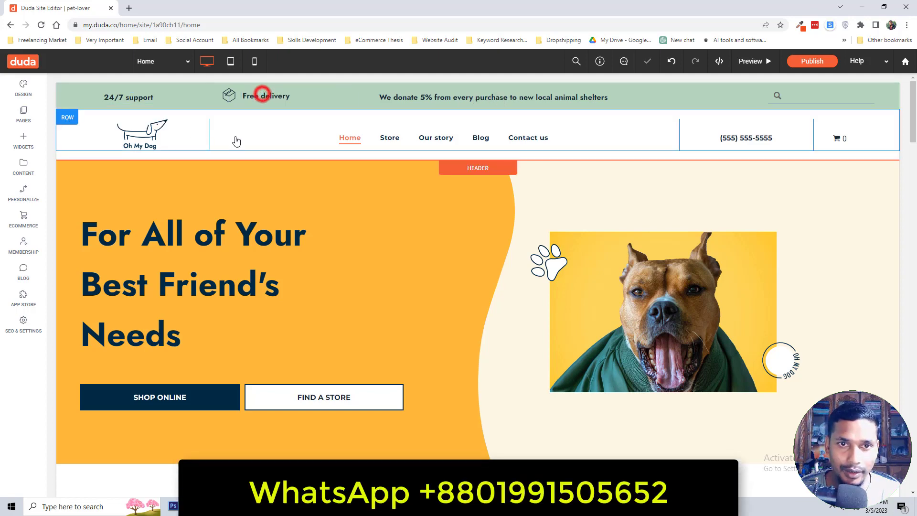
left_click(143, 130)
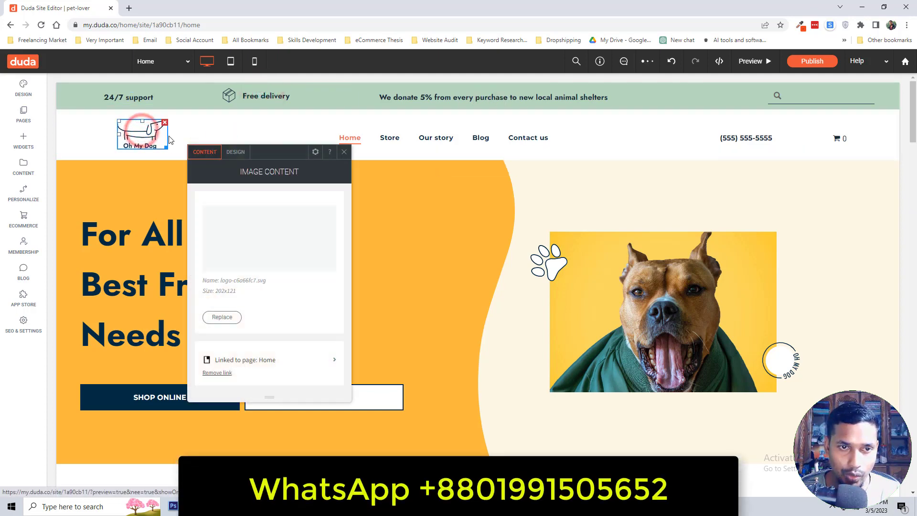
scroll(231, 272, "down", 2)
scroll(248, 284, "down", 3)
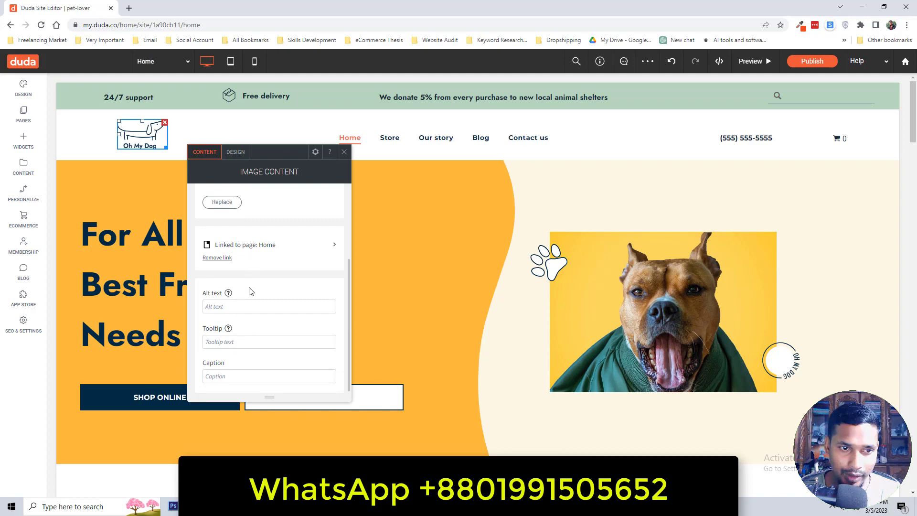
scroll(258, 299, "up", 3)
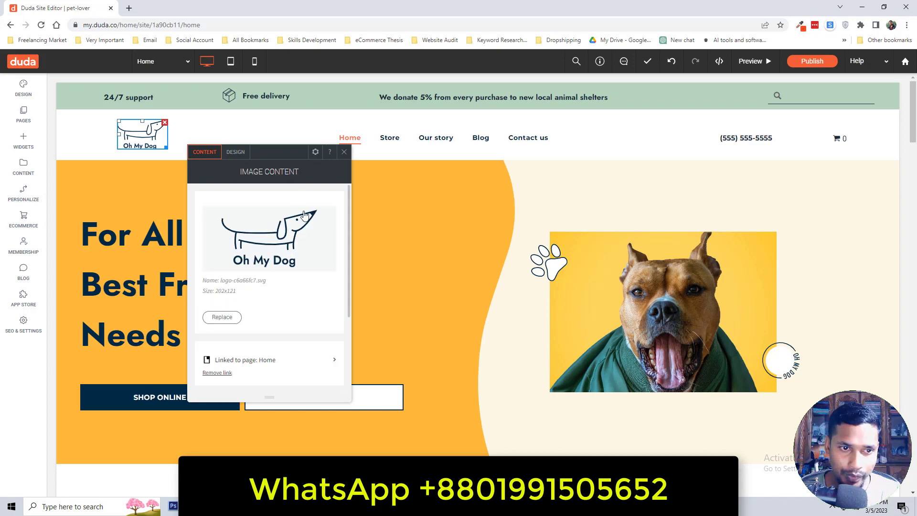
scroll(279, 307, "down", 2)
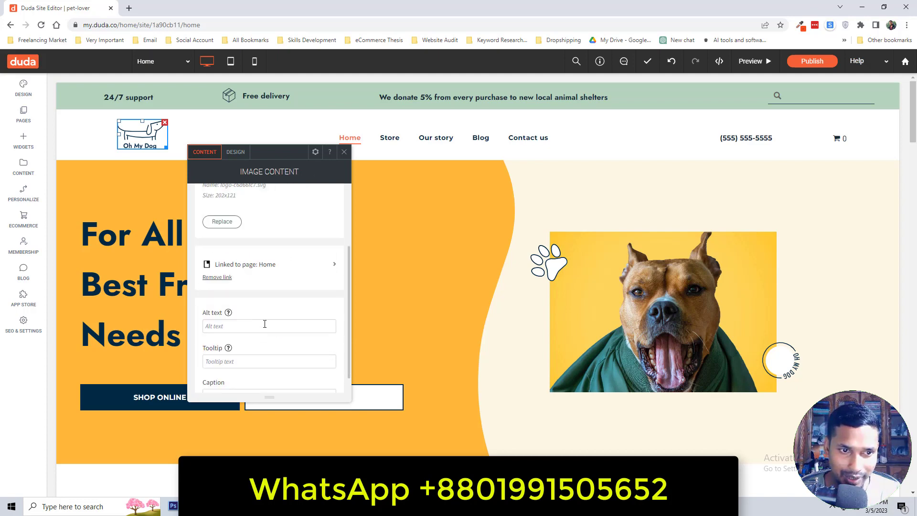
left_click(345, 152)
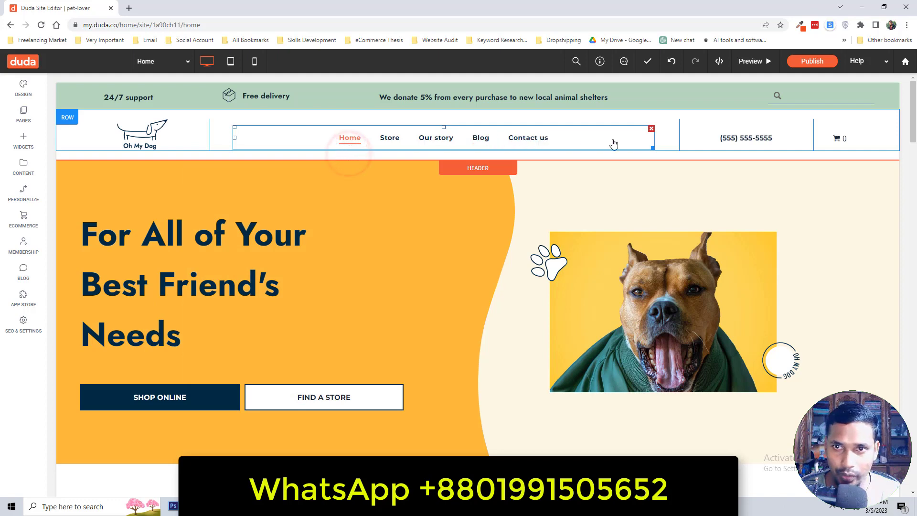
left_click(611, 141)
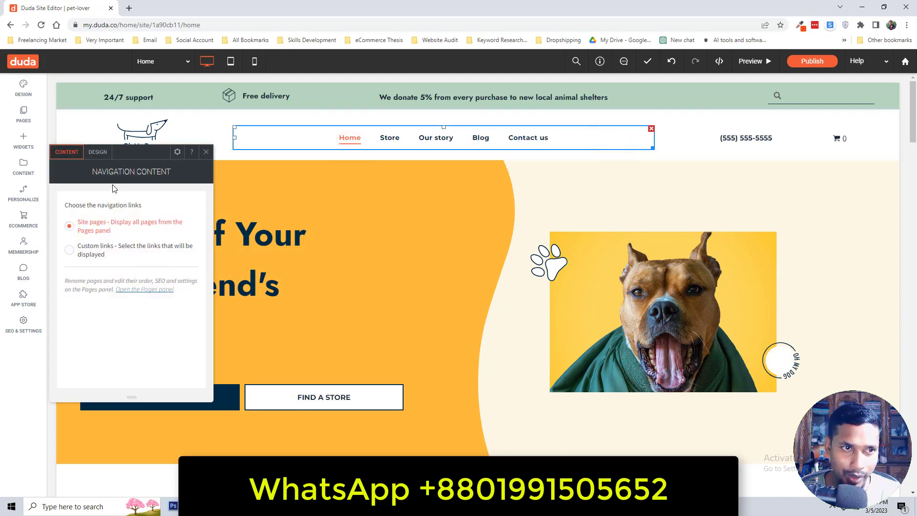
left_click(98, 152)
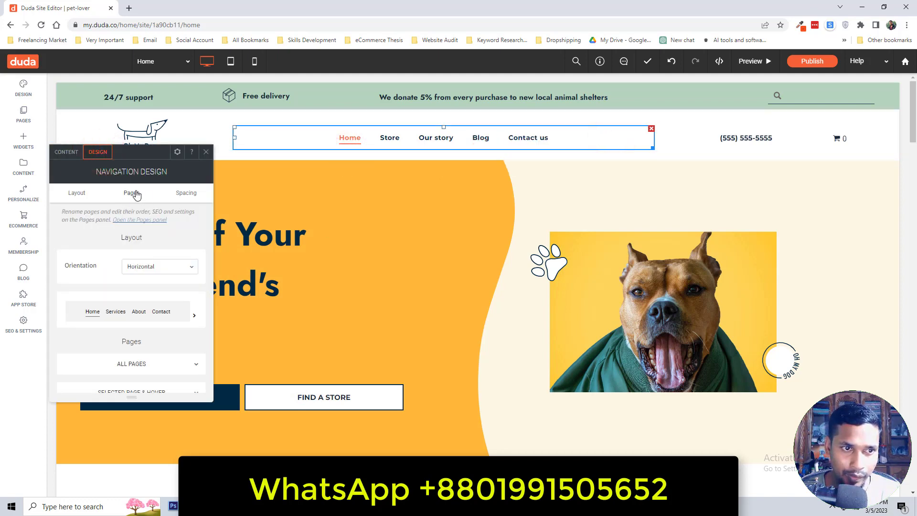
left_click(134, 193)
left_click(160, 253)
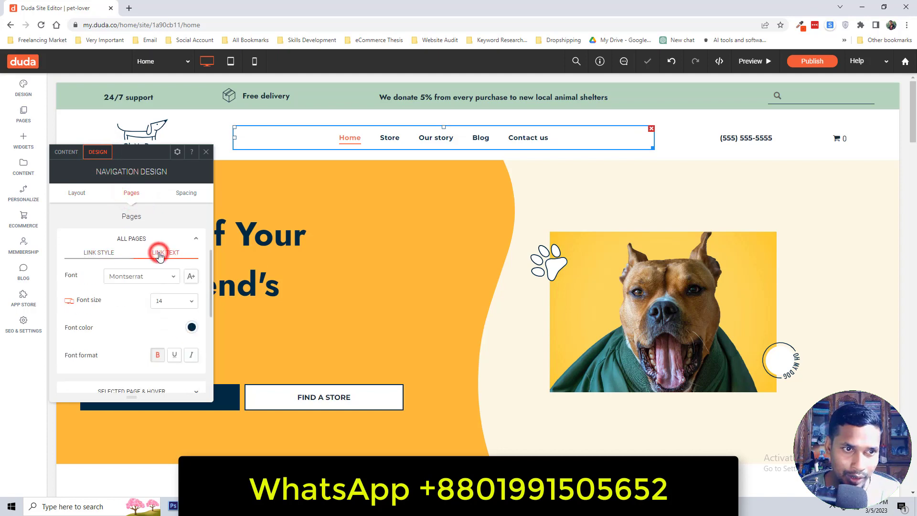
left_click(192, 327)
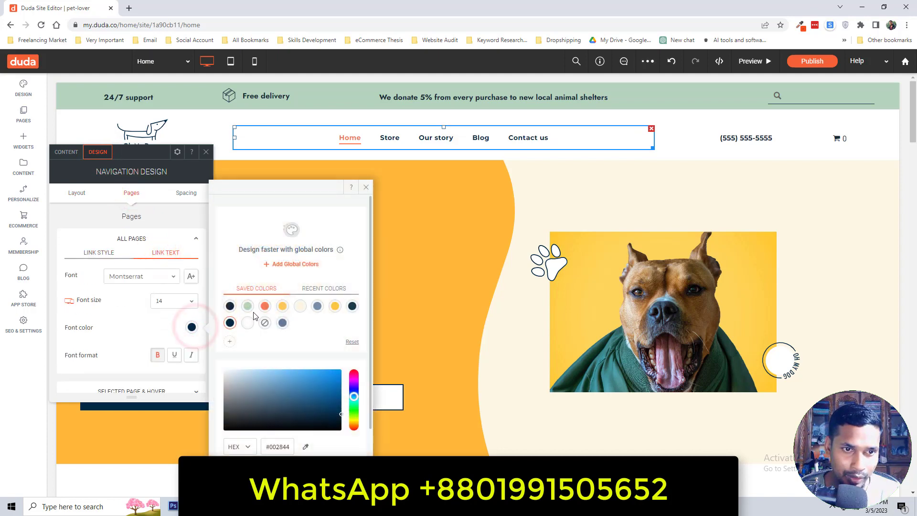
left_click(264, 311)
left_click(282, 321)
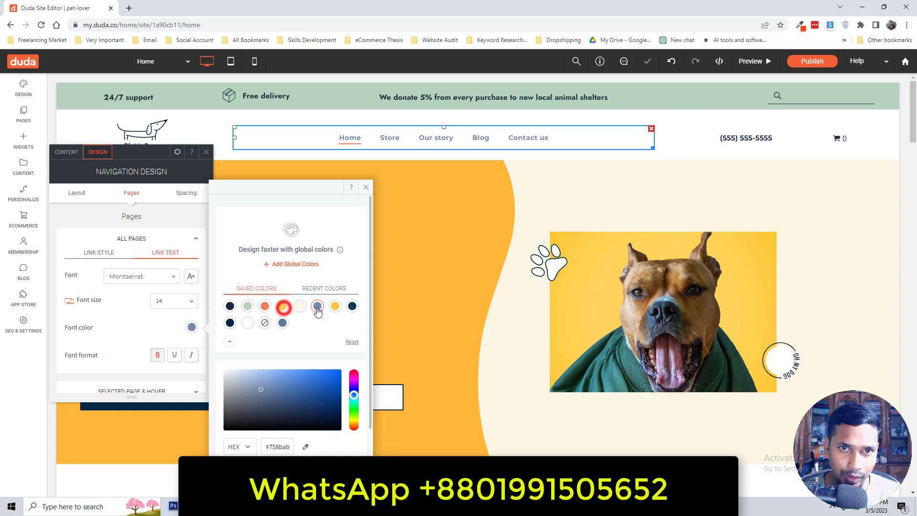
left_click(352, 306)
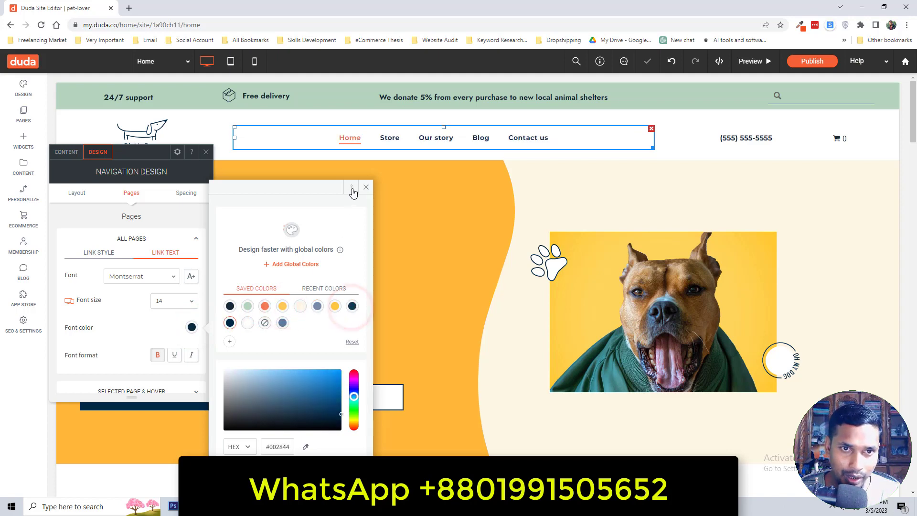
left_click(366, 186)
left_click(366, 186)
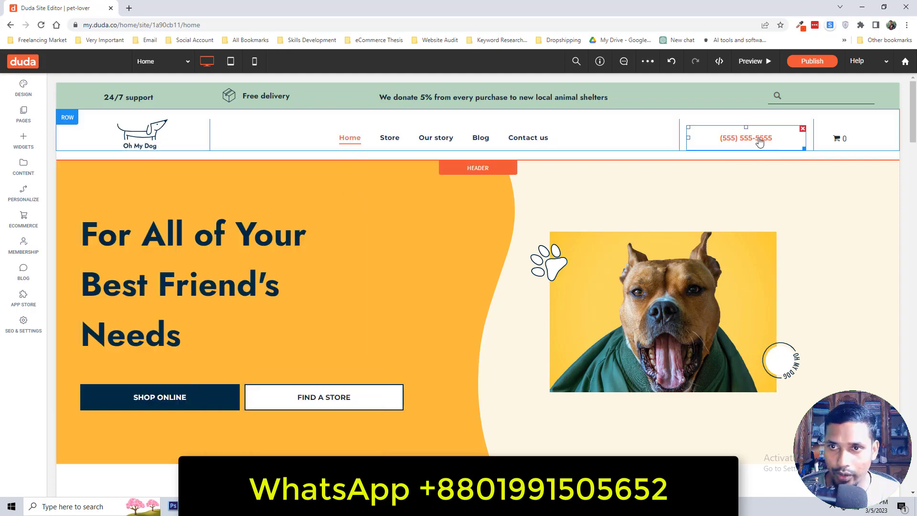
left_click(742, 136)
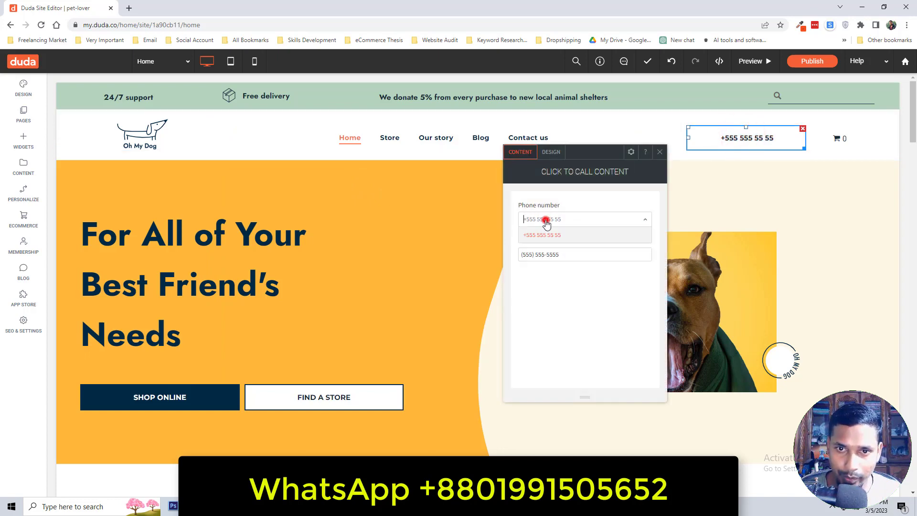
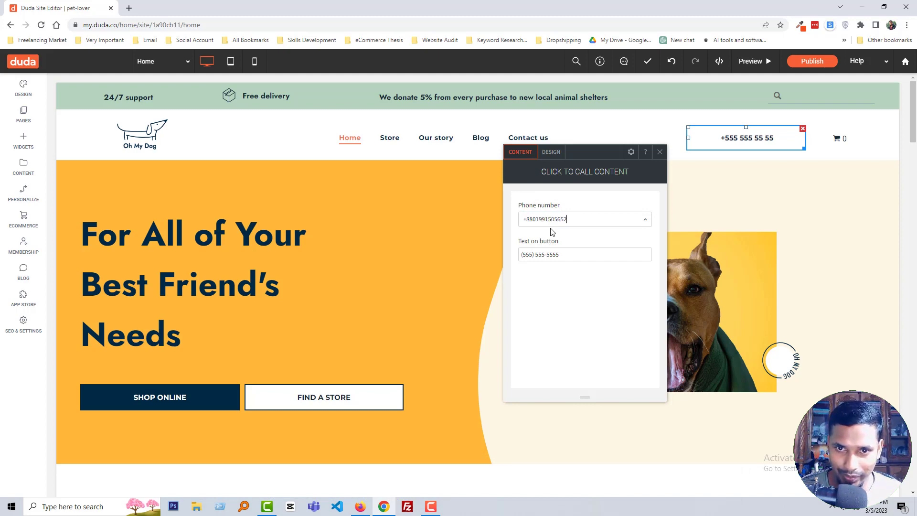
left_click(544, 254)
left_click(542, 340)
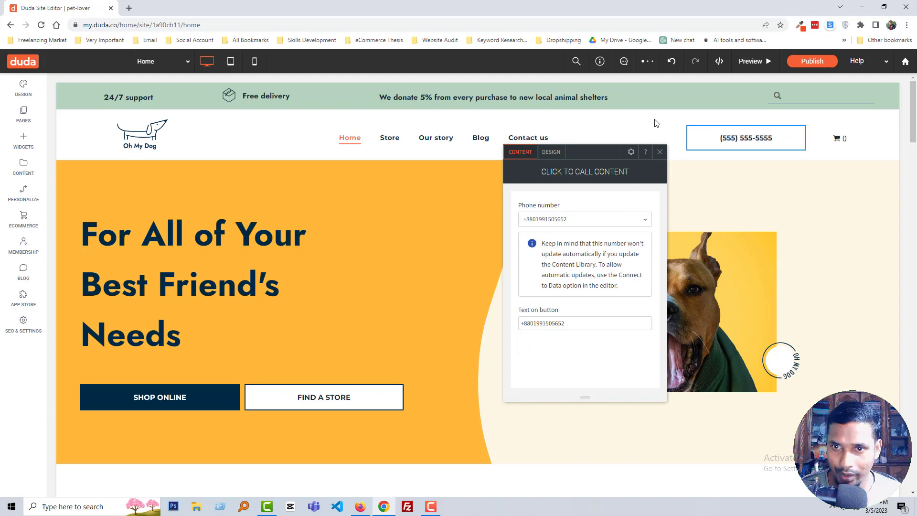
left_click(655, 122)
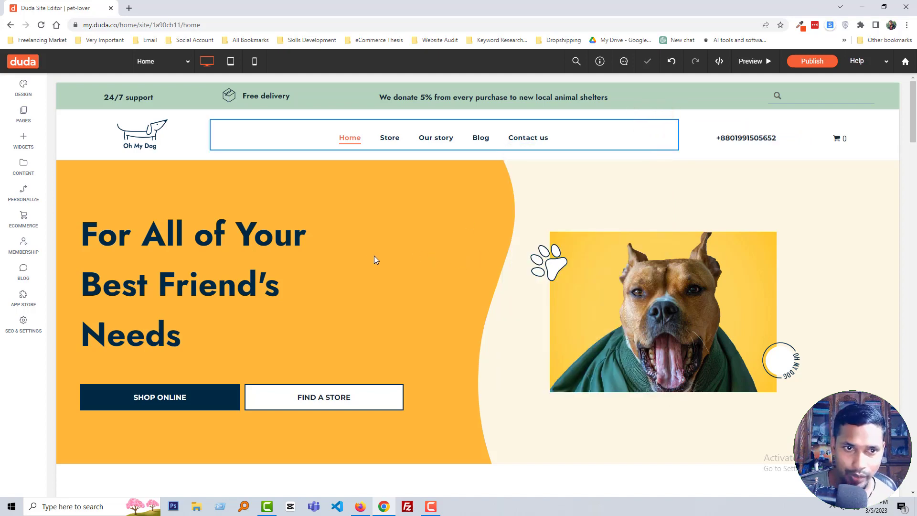
Give the SHOP ONLINE hero button a rounded pill layout.
scroll(248, 292, "down", 3)
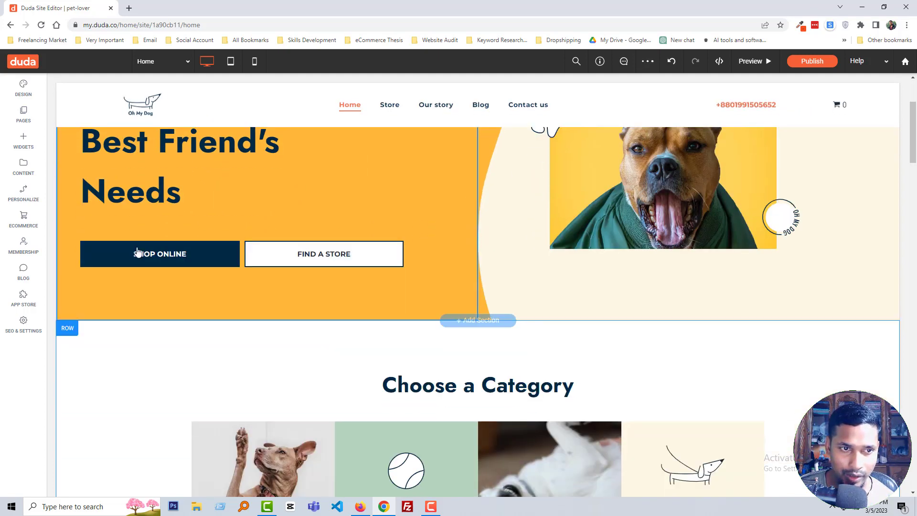
left_click(192, 253)
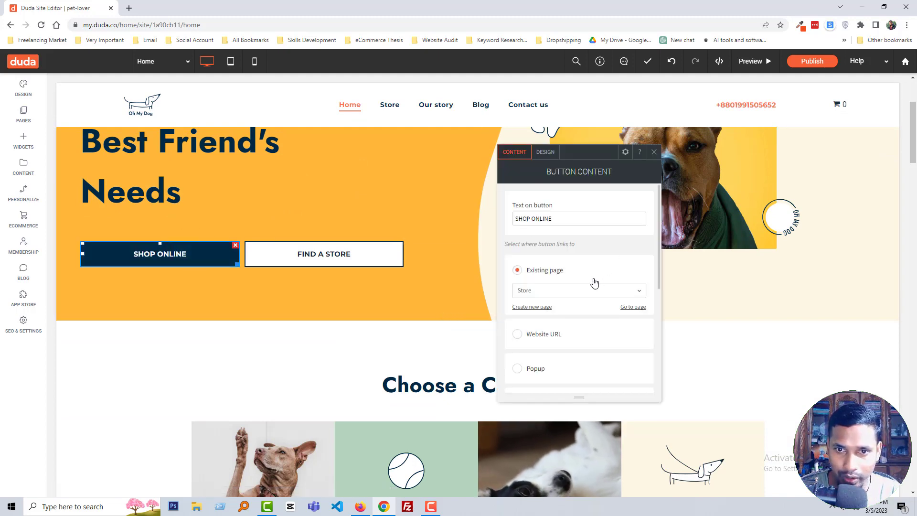
left_click(549, 153)
left_click(627, 241)
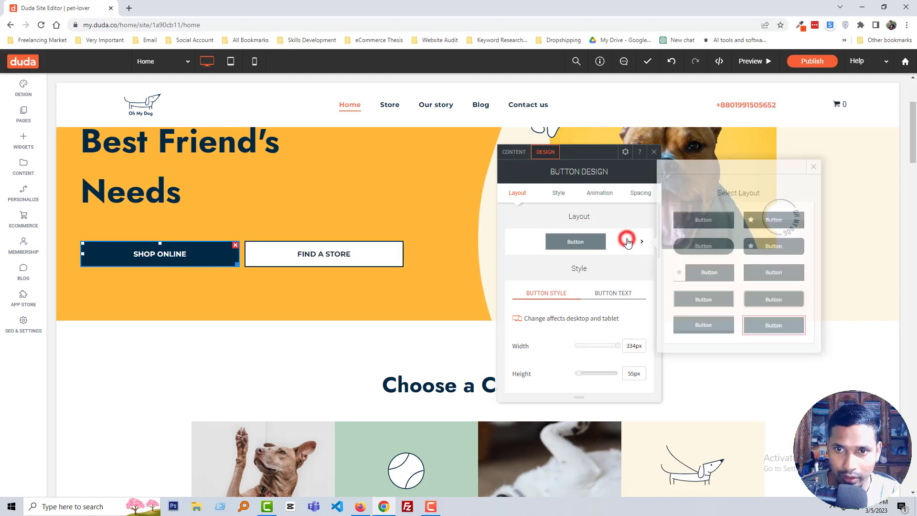
left_click(707, 247)
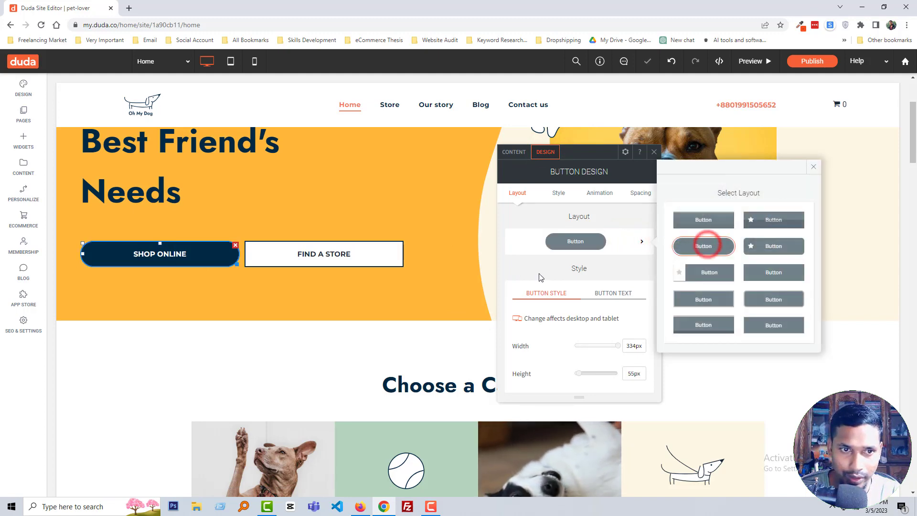
Give the FIND A STORE hero button the same rounded pill layout.
left_click(365, 255)
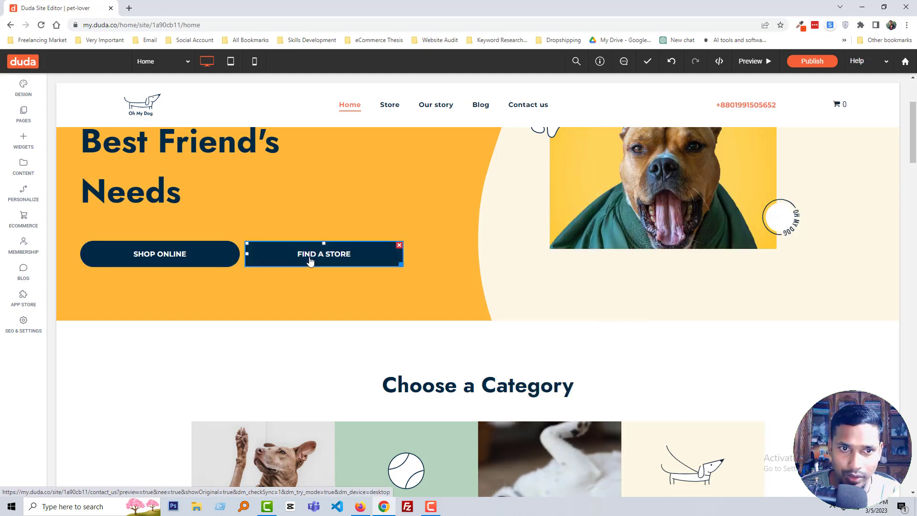
left_click(281, 250)
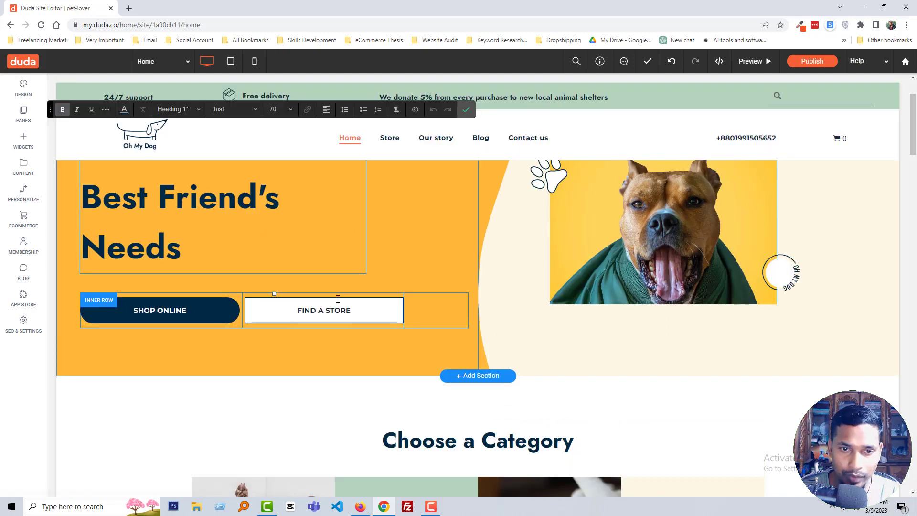
left_click(339, 302)
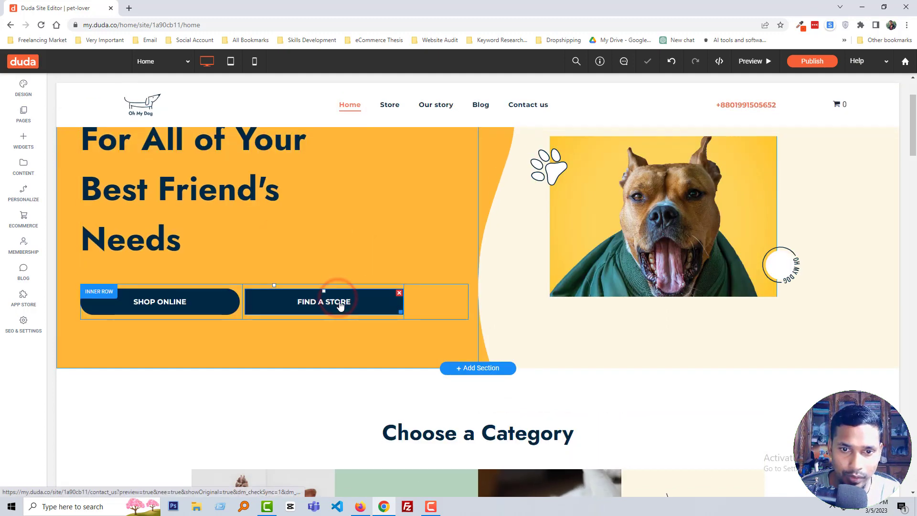
left_click(115, 160)
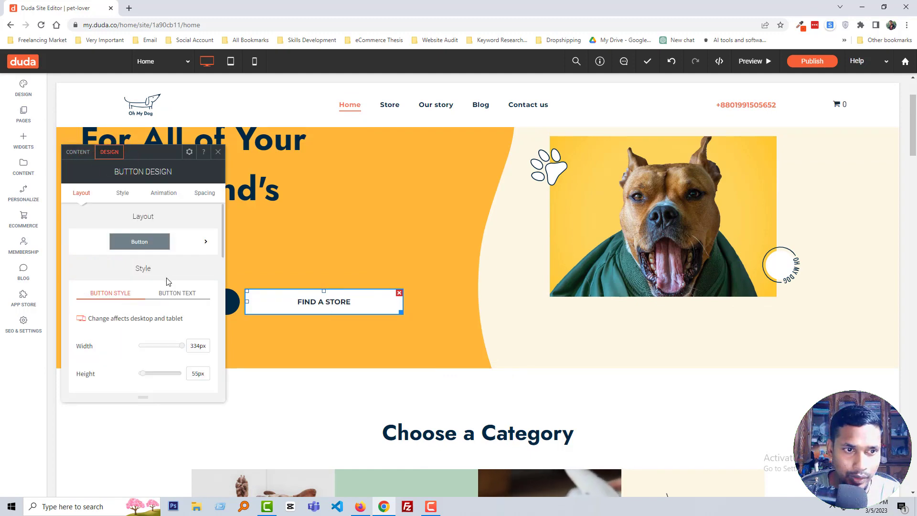
left_click(194, 240)
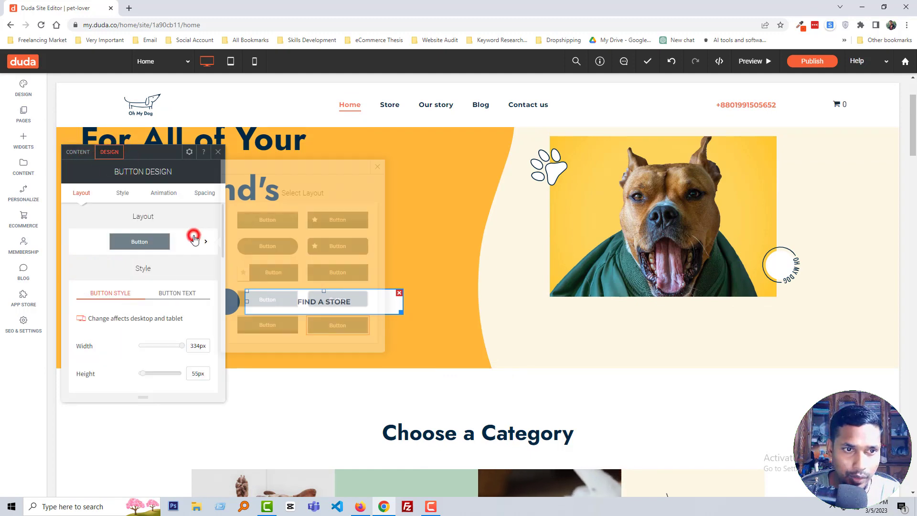
left_click(269, 246)
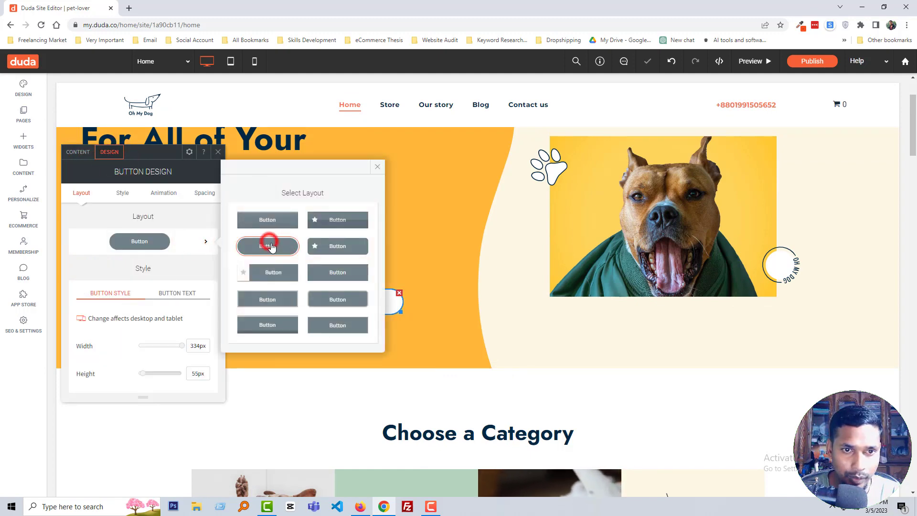
left_click(420, 330)
scroll(488, 273, "down", 3)
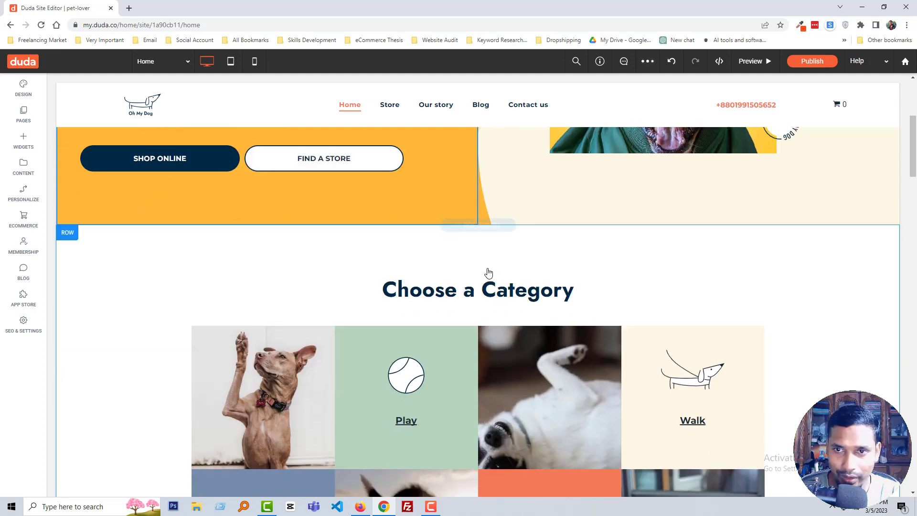
Review the beach-video column's Image, Color and Video backgrounds, keeping the video.
scroll(306, 306, "down", 3)
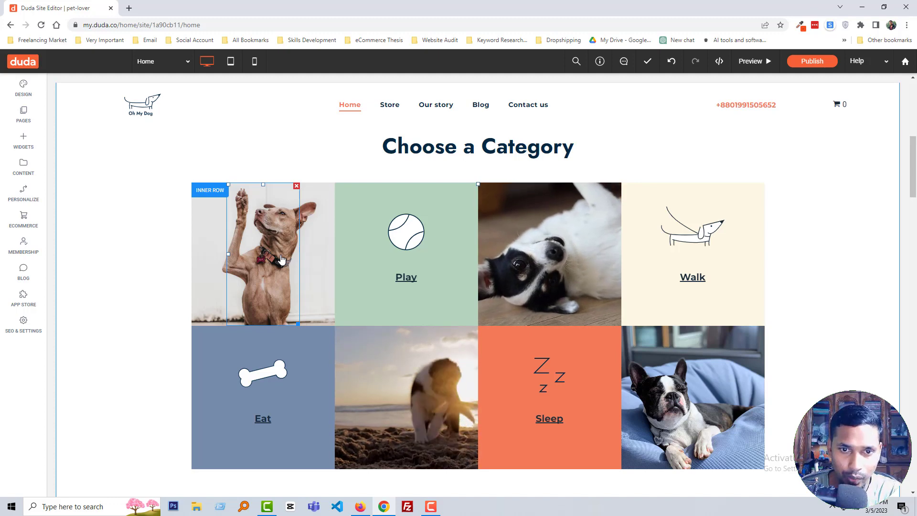
scroll(334, 258, "down", 3)
left_click(409, 248)
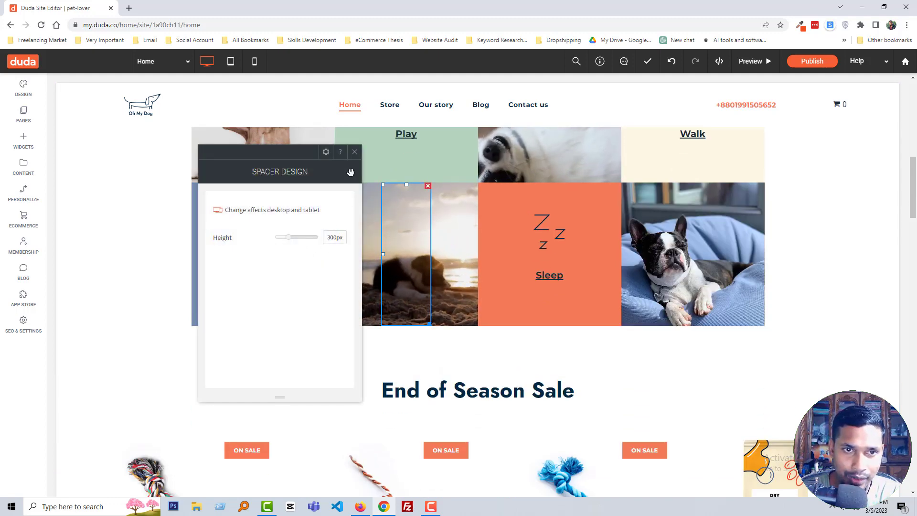
left_click(400, 220)
mouse_move(366, 201)
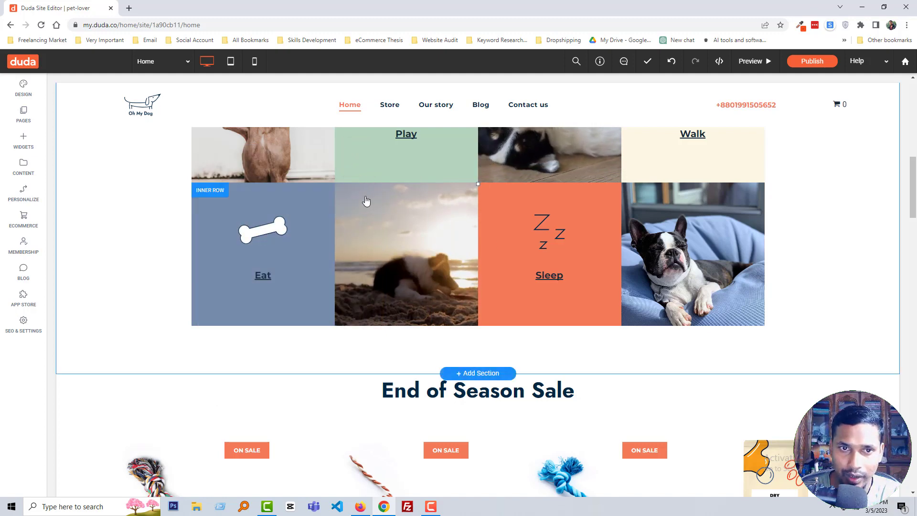
left_click(354, 200)
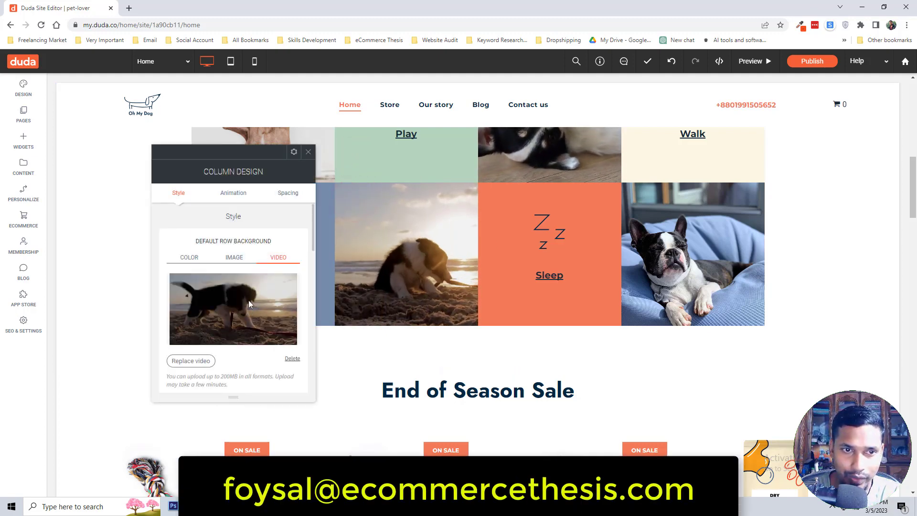
left_click(234, 258)
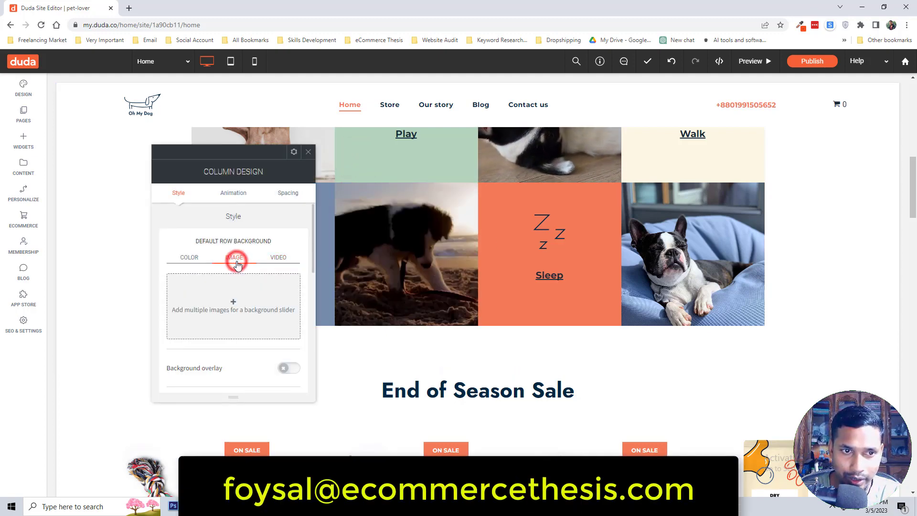
left_click(189, 258)
left_click(279, 258)
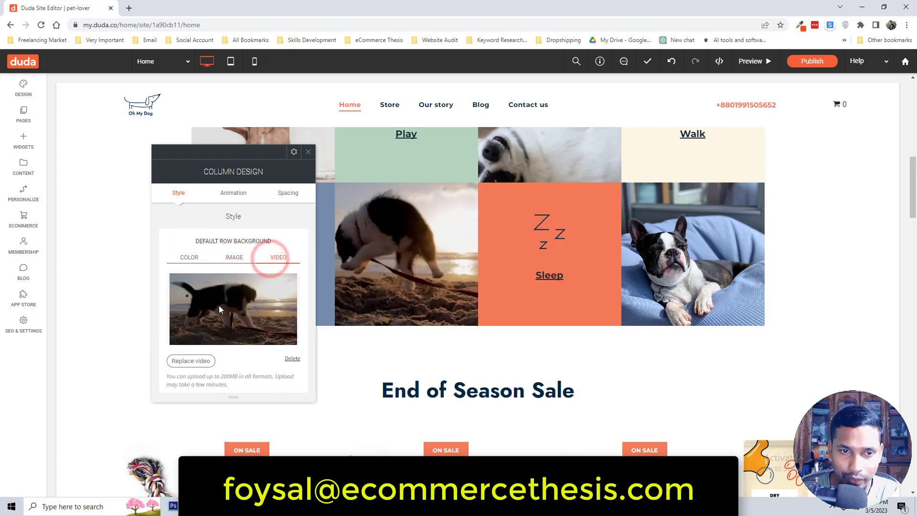
left_click(107, 303)
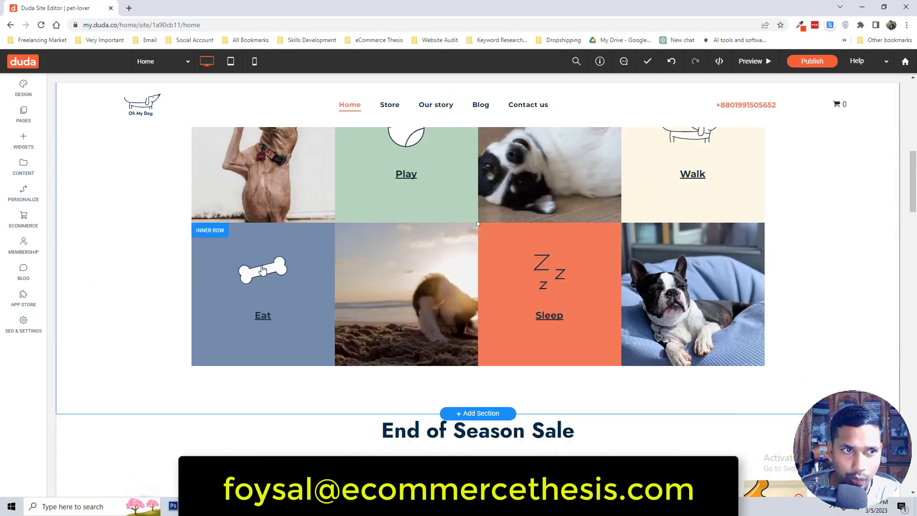
Scroll down the home page to the Why Dogs Owners section.
scroll(262, 271, "up", 2)
scroll(270, 279, "down", 8)
scroll(277, 283, "down", 5)
scroll(279, 281, "down", 2)
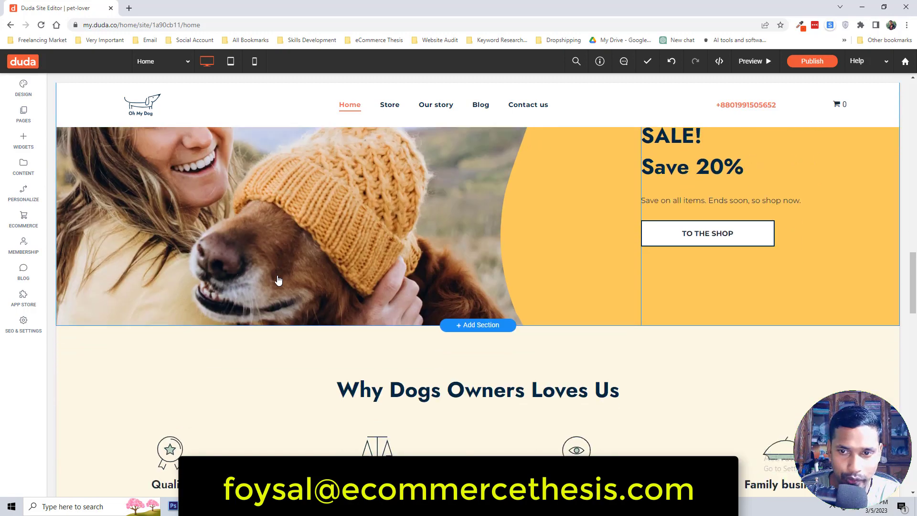
scroll(268, 284, "down", 1)
scroll(260, 287, "down", 6)
scroll(120, 218, "up", 3)
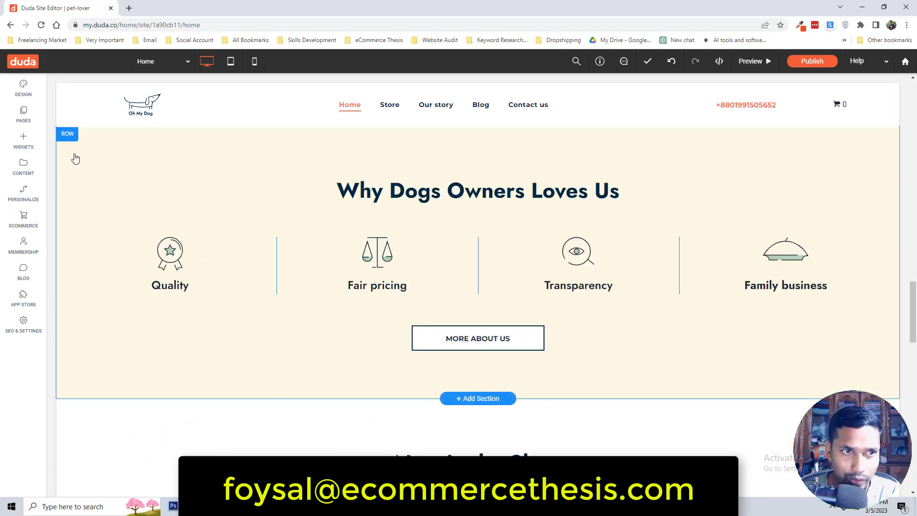
View the Ecommerce Store Pages list, then return to the Standard, Advanced and Unlimited plans.
left_click(24, 222)
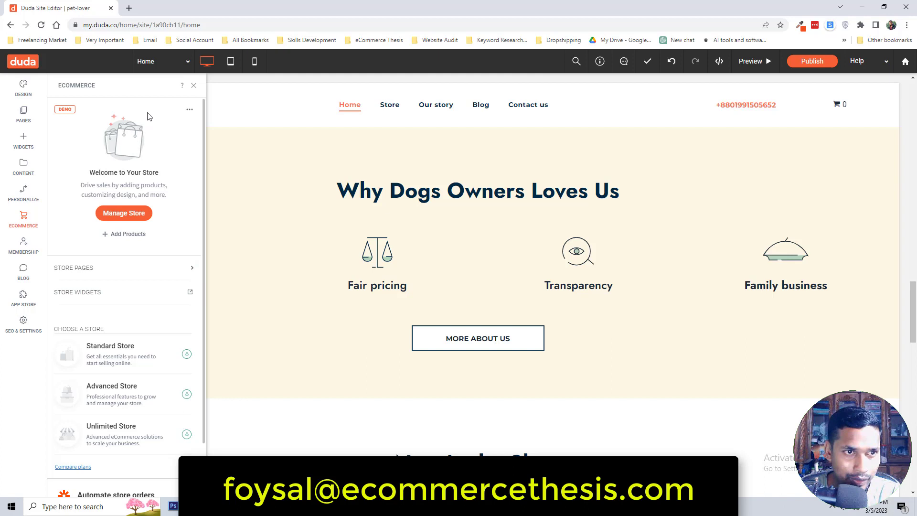
right_click(133, 218)
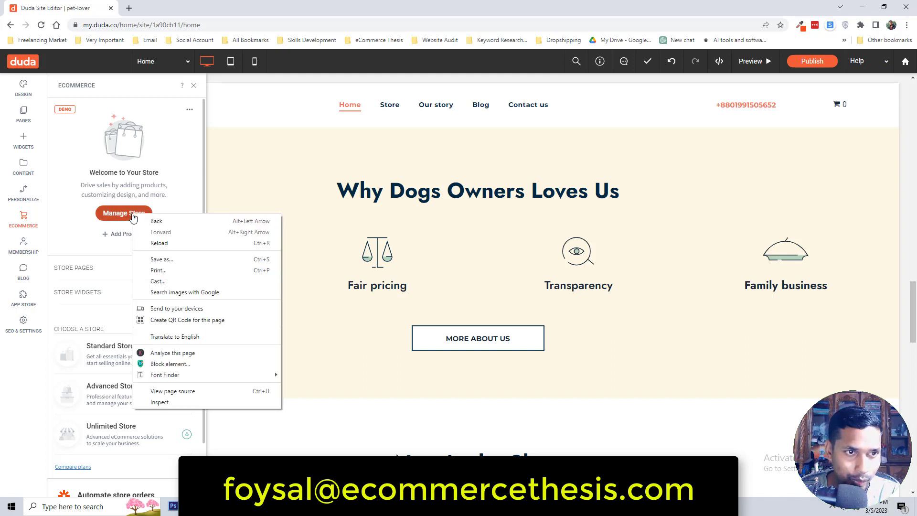
left_click(73, 226)
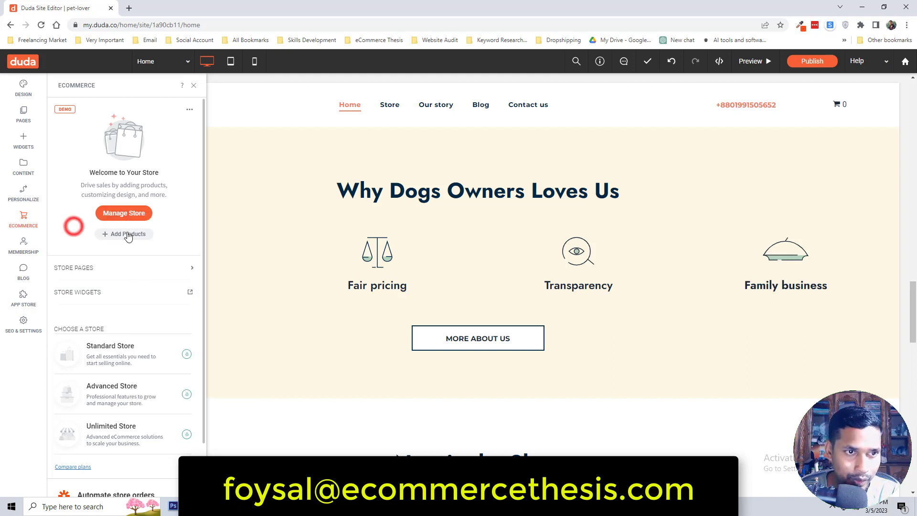
left_click(139, 274)
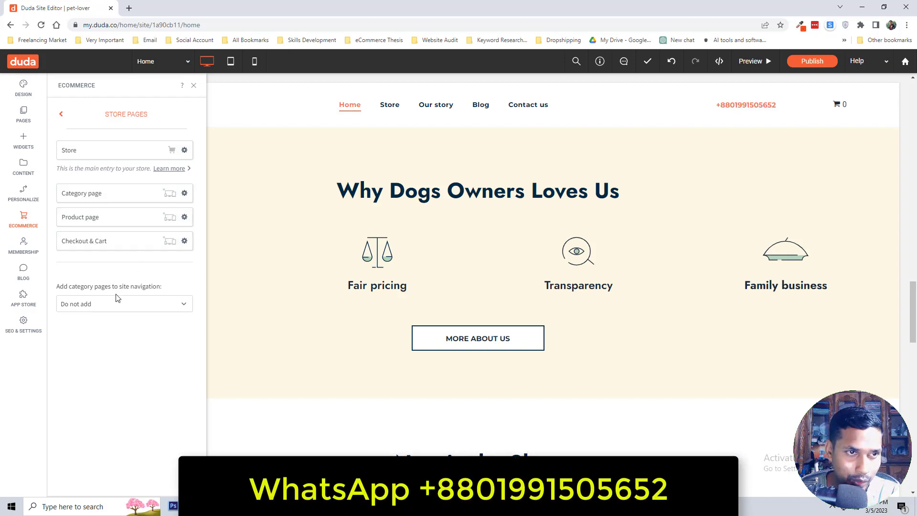
left_click(77, 151)
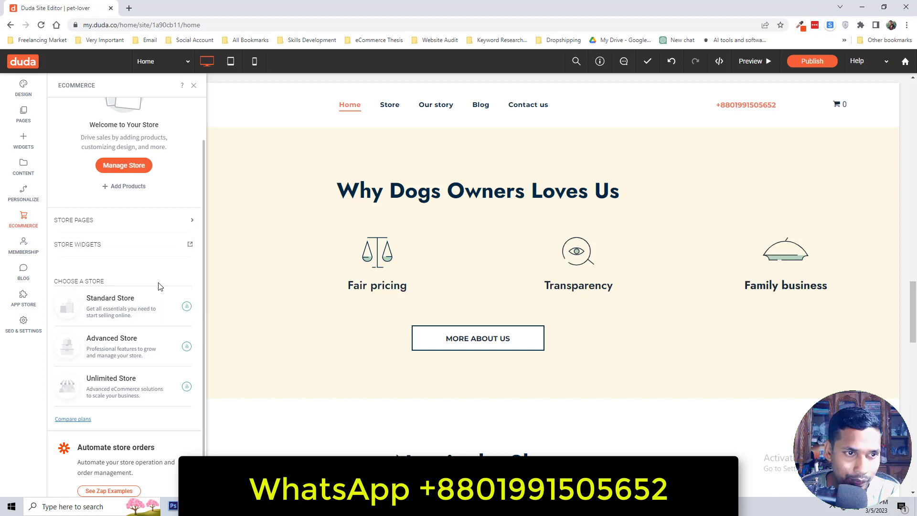
mouse_move(122, 386)
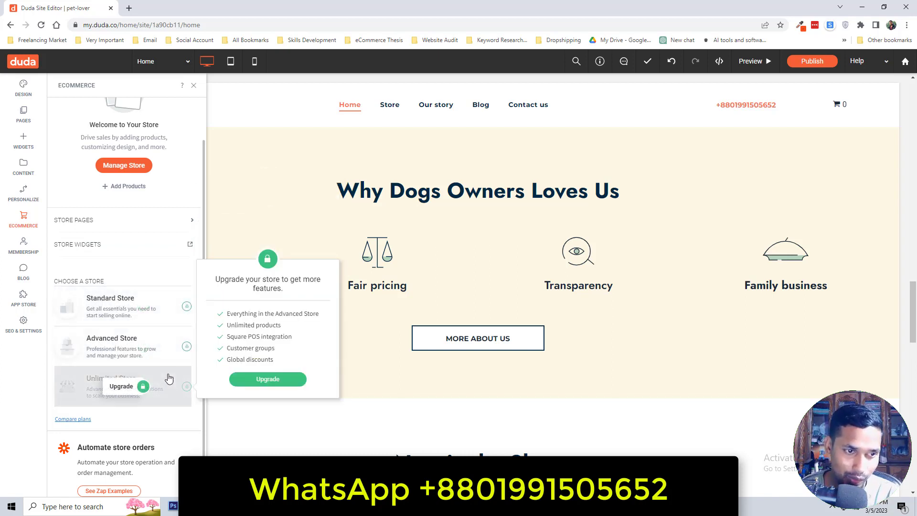
scroll(132, 297, "up", 2)
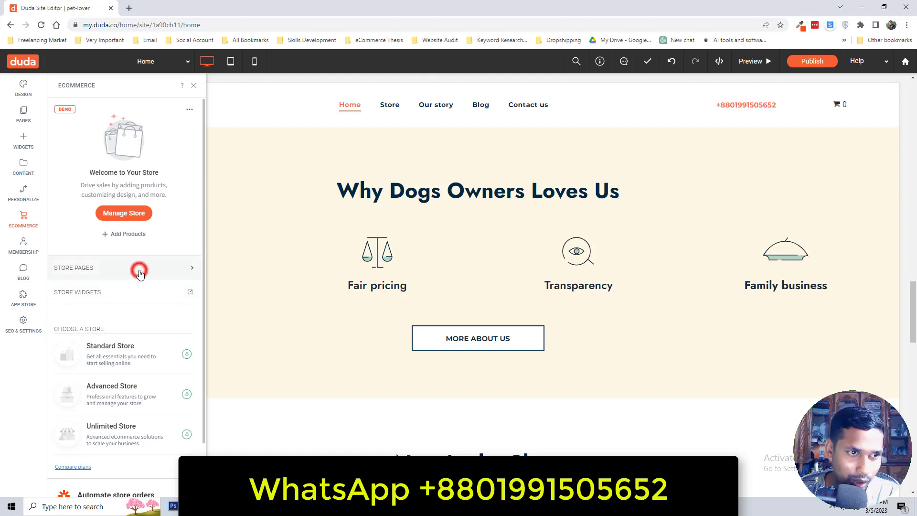
Open the Store page from Ecommerce Store Pages for editing.
left_click(140, 271)
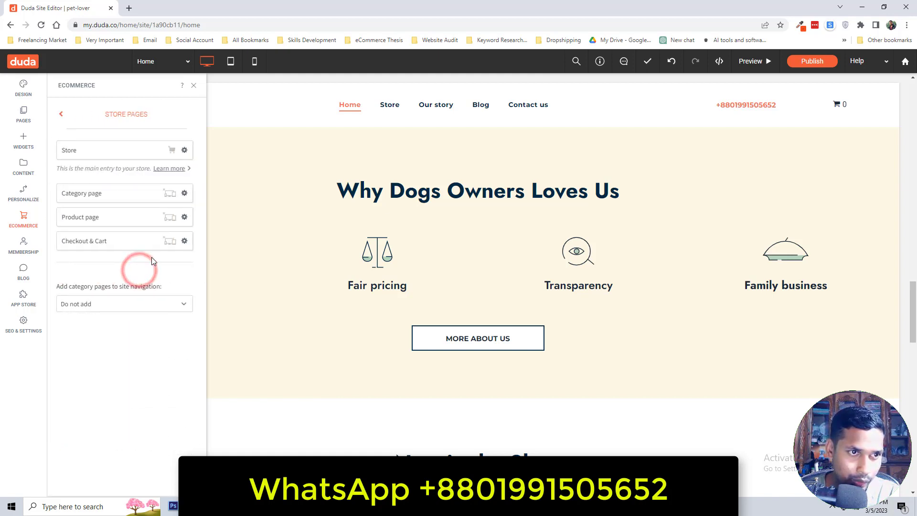
left_click(125, 151)
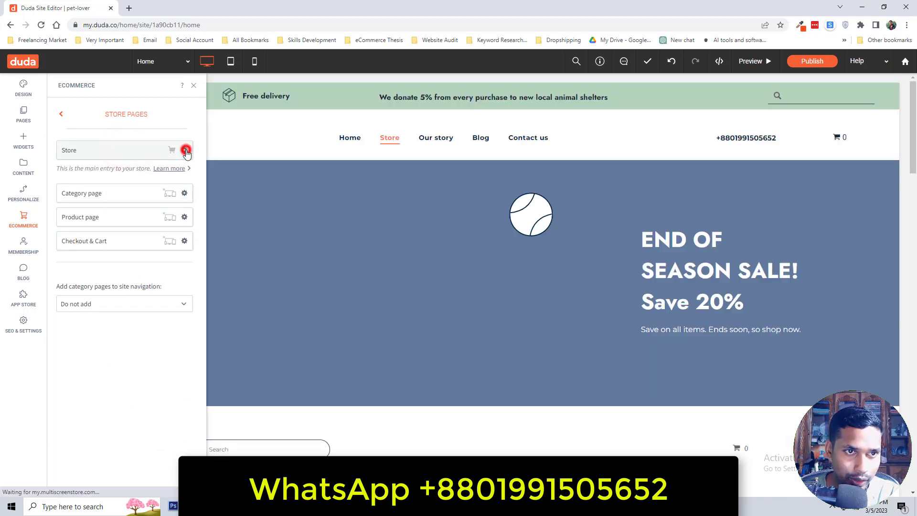
left_click(186, 151)
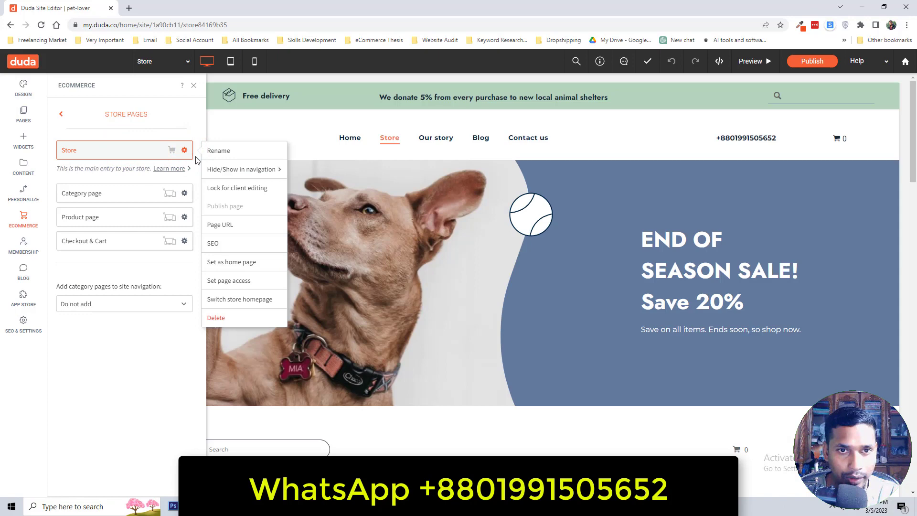
left_click(301, 125)
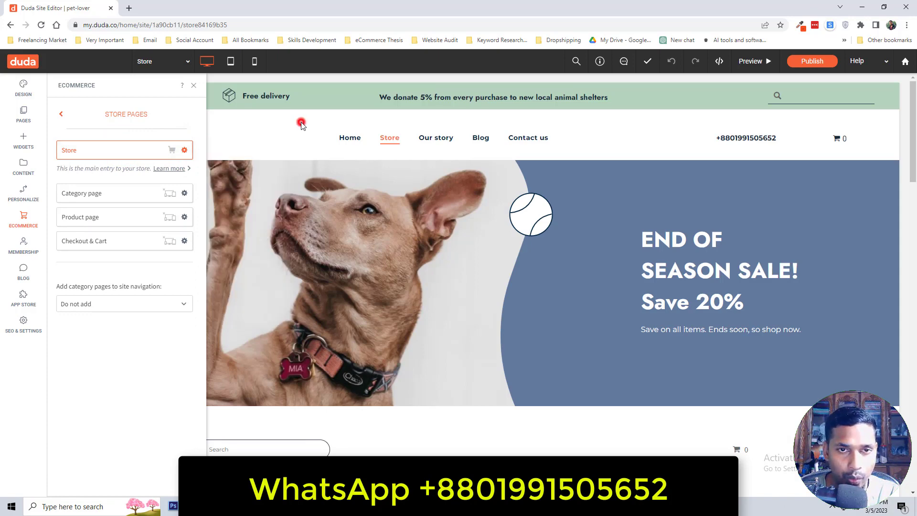
scroll(406, 239, "down", 5)
scroll(401, 191, "up", 5)
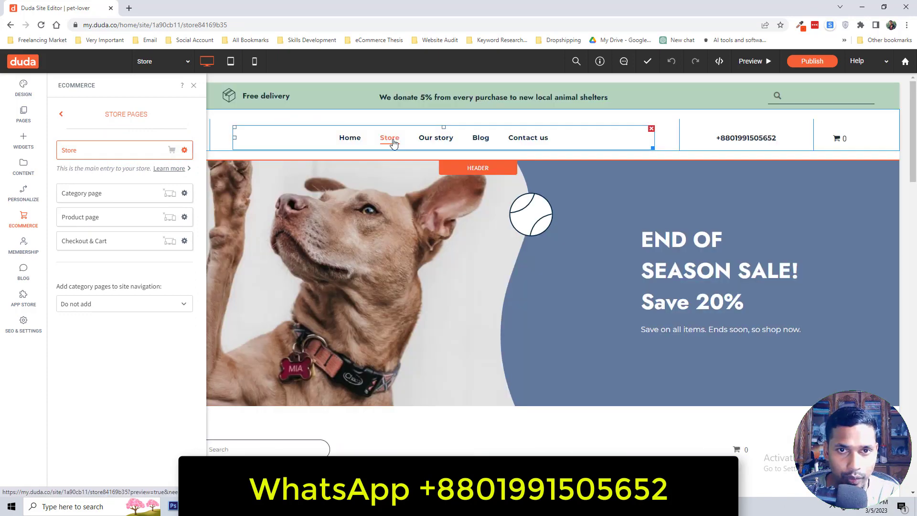
scroll(379, 253, "down", 5)
scroll(497, 287, "up", 1)
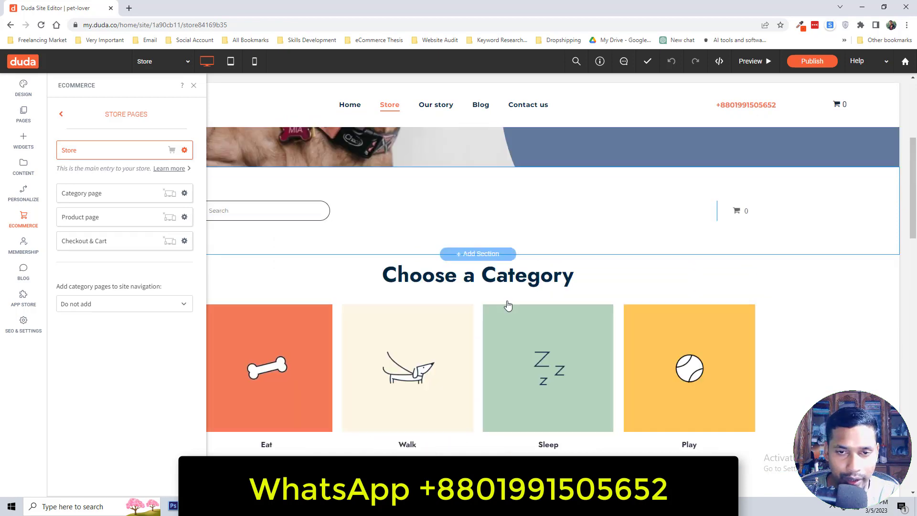
Check the category gallery's content settings, keeping All Categories selected.
left_click(743, 319)
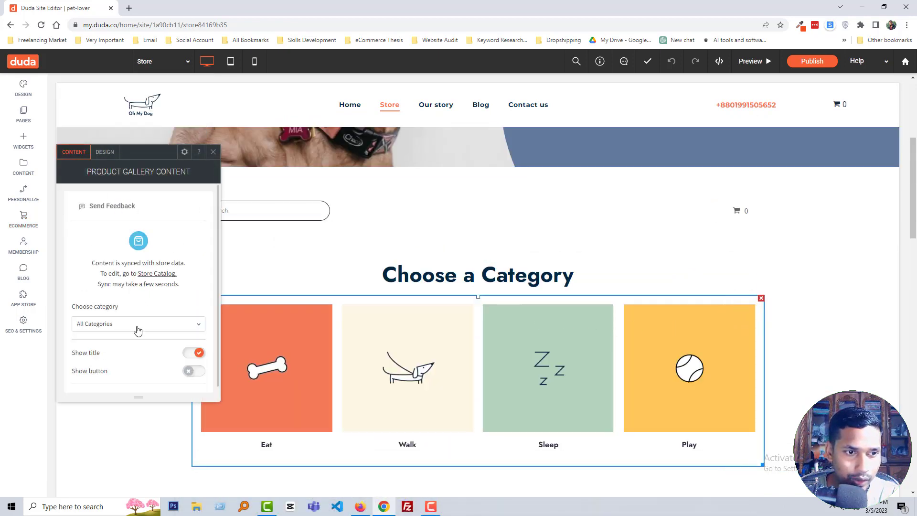
left_click(150, 325)
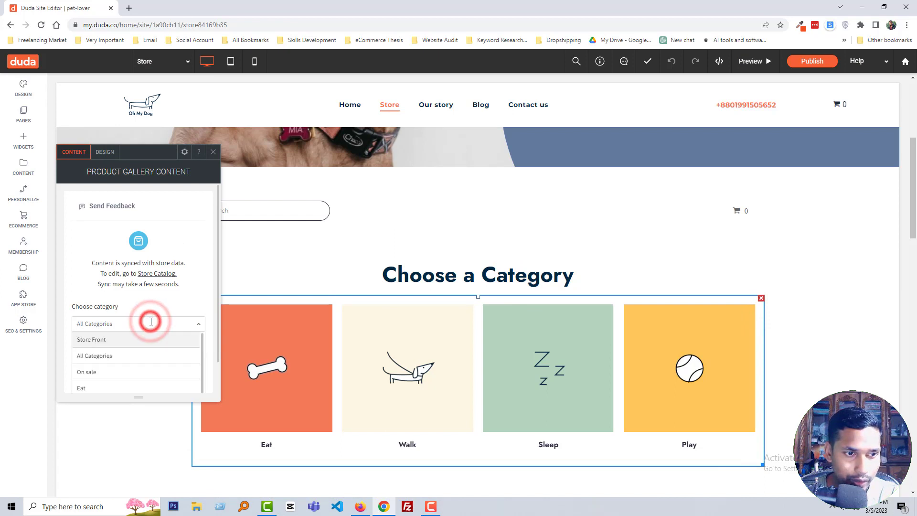
left_click(201, 292)
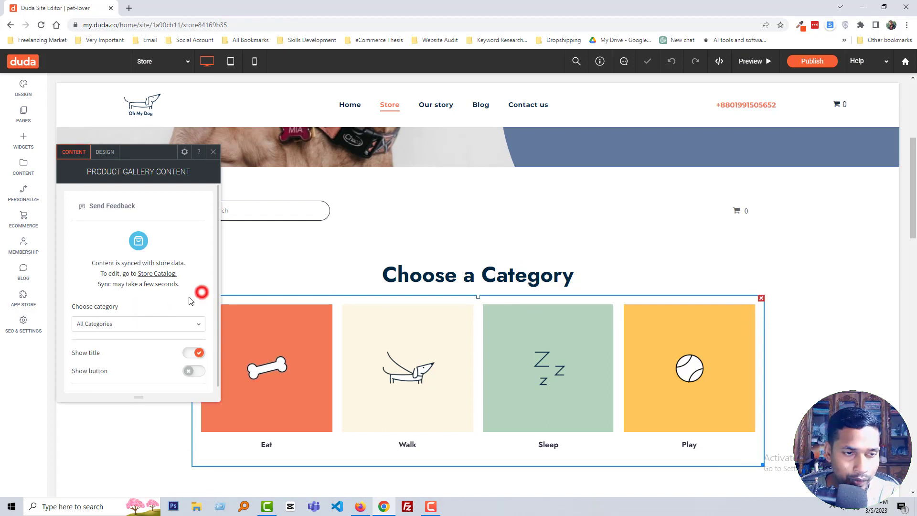
left_click(140, 318)
left_click(196, 246)
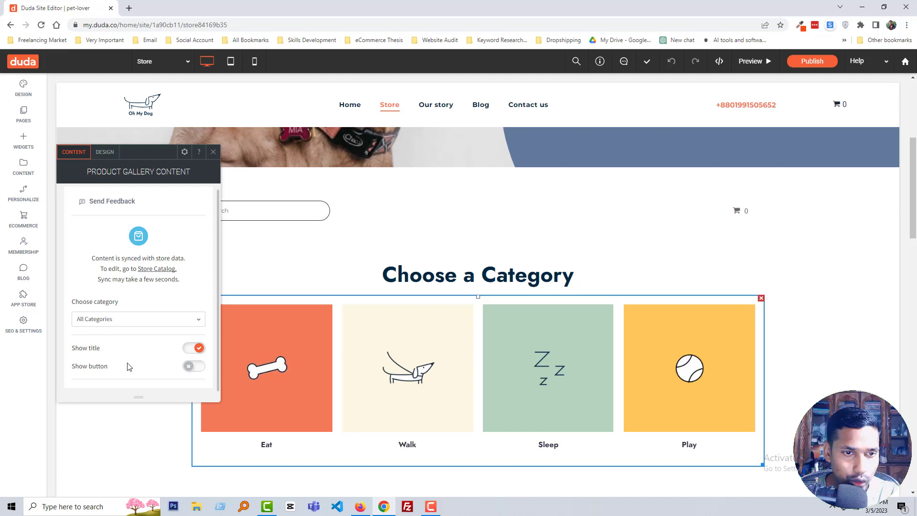
left_click(214, 156)
scroll(473, 291, "down", 4)
scroll(573, 253, "up", 2)
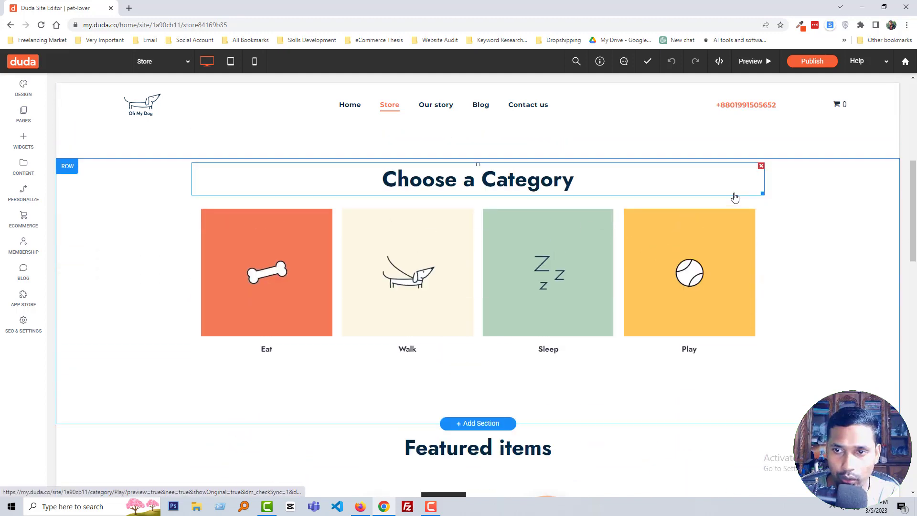
Turn on Show button in the category gallery so Buy Now buttons appear.
left_click(738, 217)
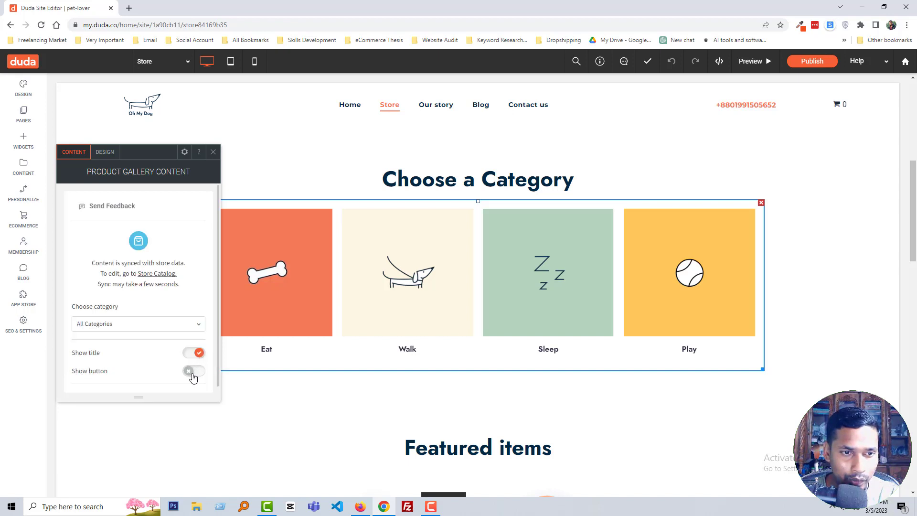
left_click(193, 375)
scroll(554, 324, "down", 1)
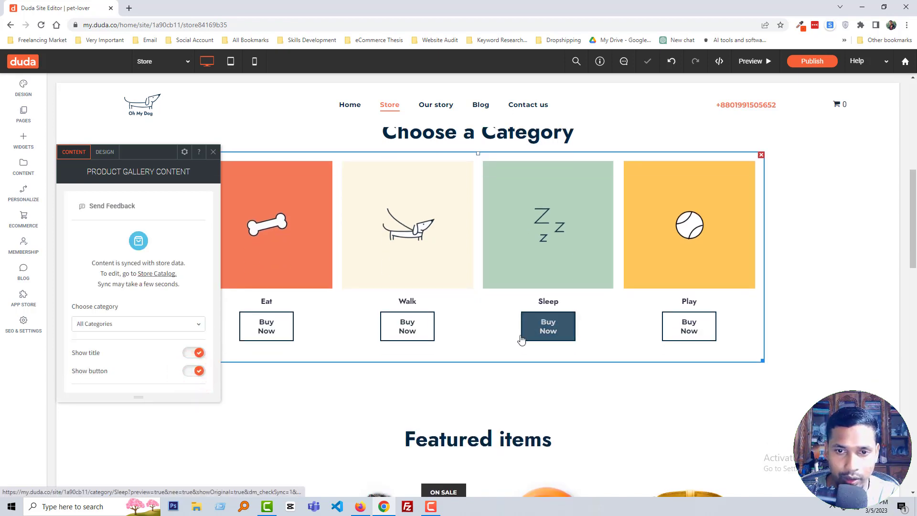
left_click(213, 153)
Scroll through the Store page to review its sections.
scroll(505, 336, "down", 1)
scroll(477, 310, "down", 3)
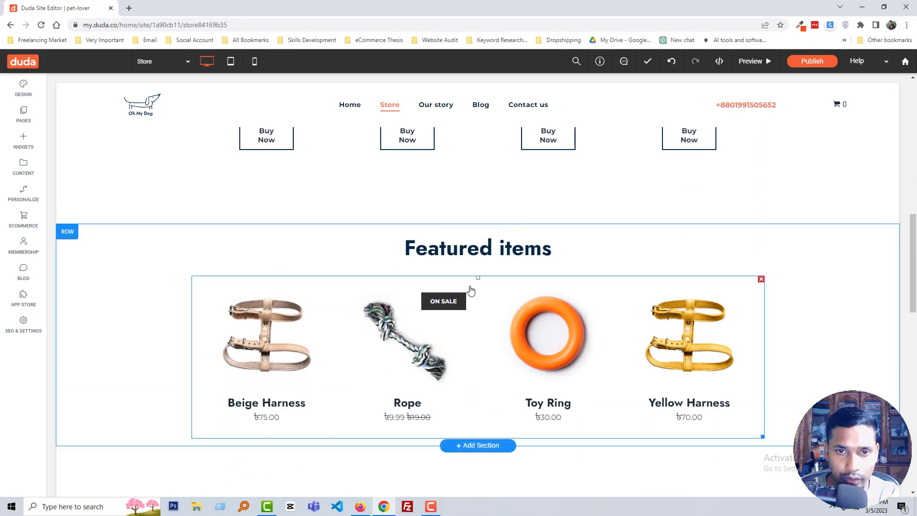
scroll(468, 301, "down", 3)
scroll(497, 255, "down", 2)
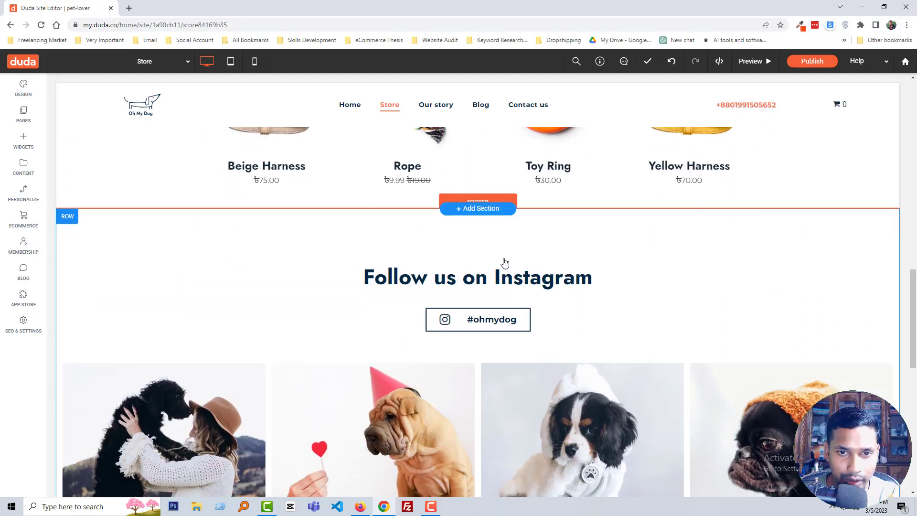
scroll(505, 262, "down", 1)
scroll(421, 244, "down", 2)
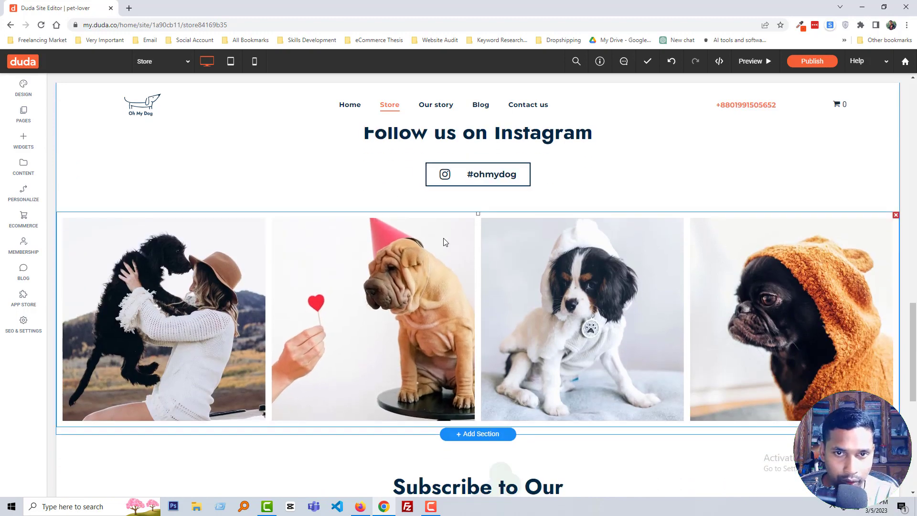
scroll(452, 246, "up", 2)
scroll(454, 249, "down", 5)
scroll(458, 256, "down", 5)
scroll(459, 258, "up", 5)
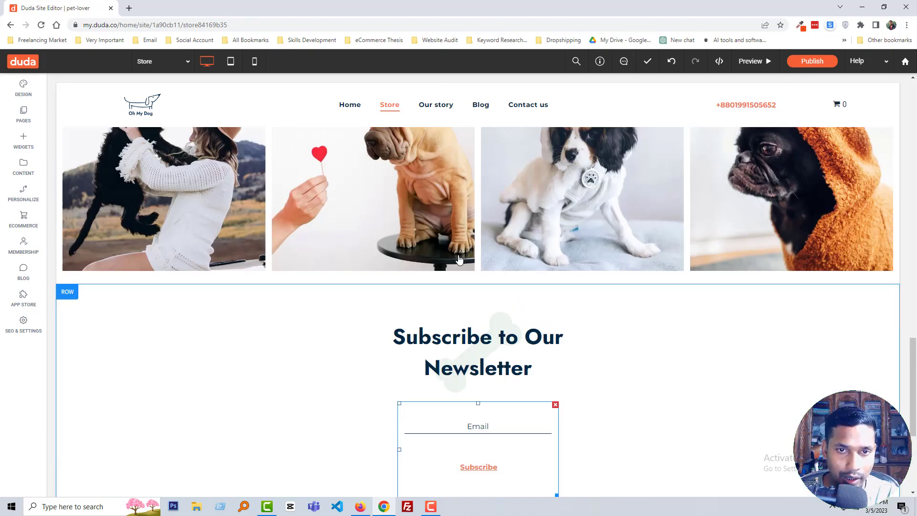
scroll(478, 256, "up", 5)
scroll(481, 255, "up", 5)
scroll(482, 256, "up", 5)
scroll(478, 258, "down", 5)
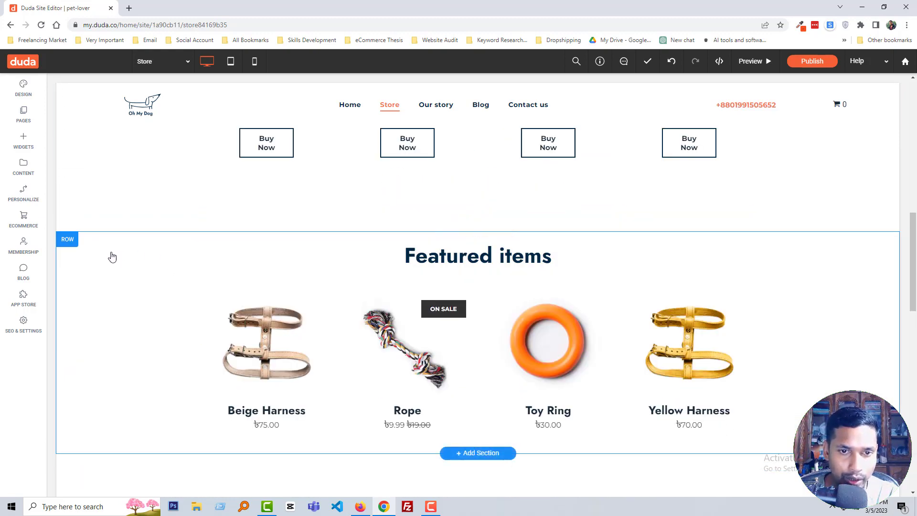
Paste the copied product section using the Choose a Category row menu.
left_click(68, 240)
scroll(69, 243, "up", 5)
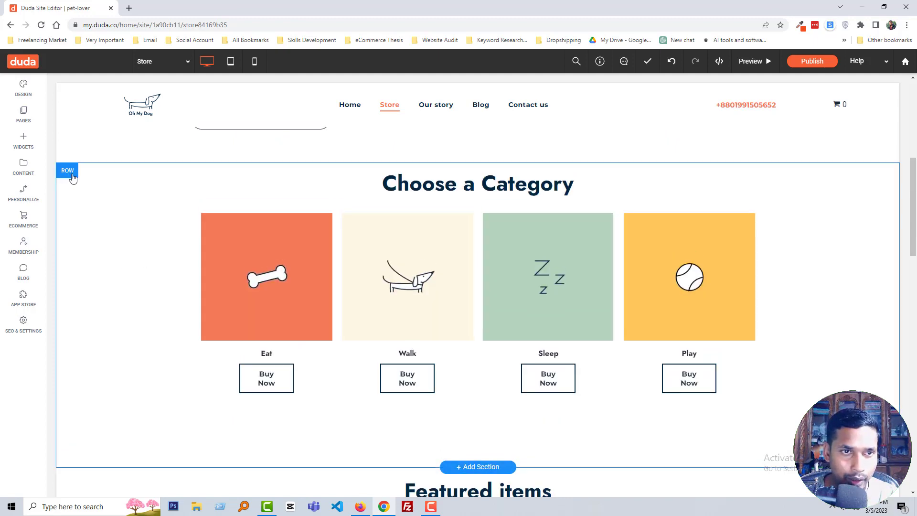
left_click(72, 172)
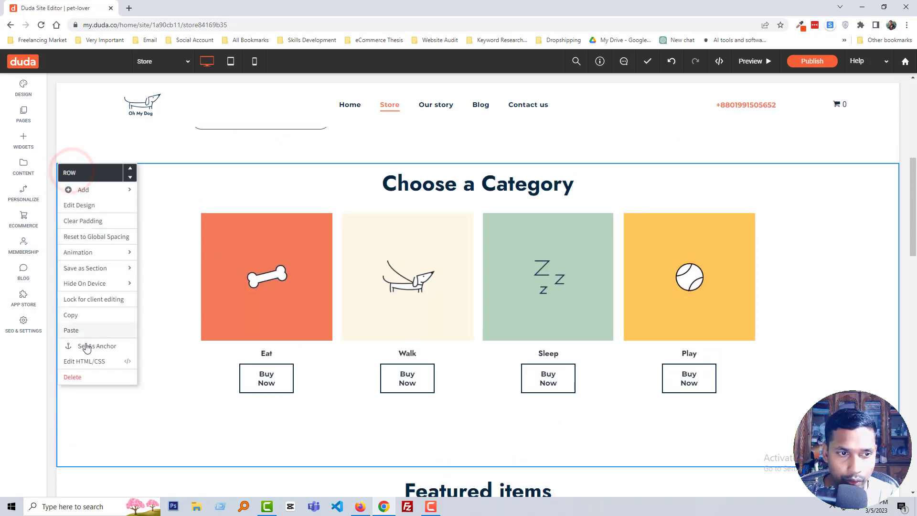
left_click(96, 330)
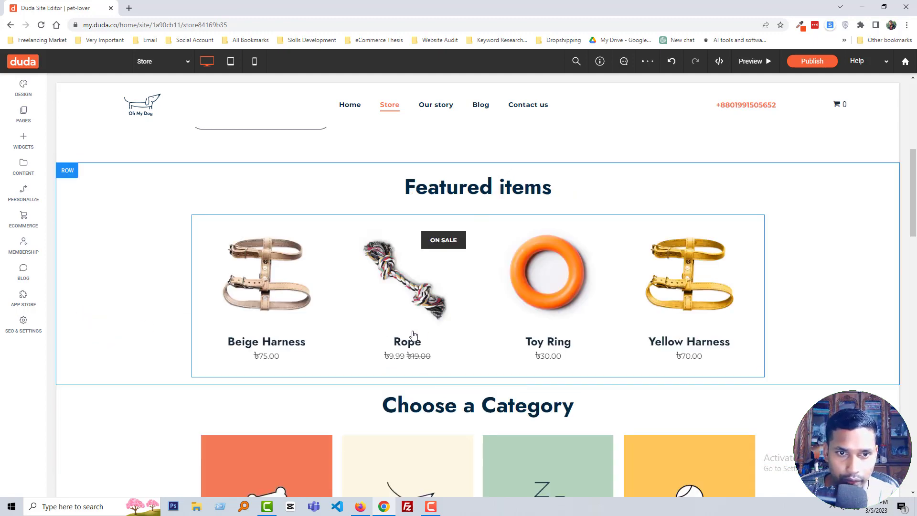
scroll(421, 335, "down", 3)
scroll(424, 335, "up", 2)
scroll(424, 334, "up", 6)
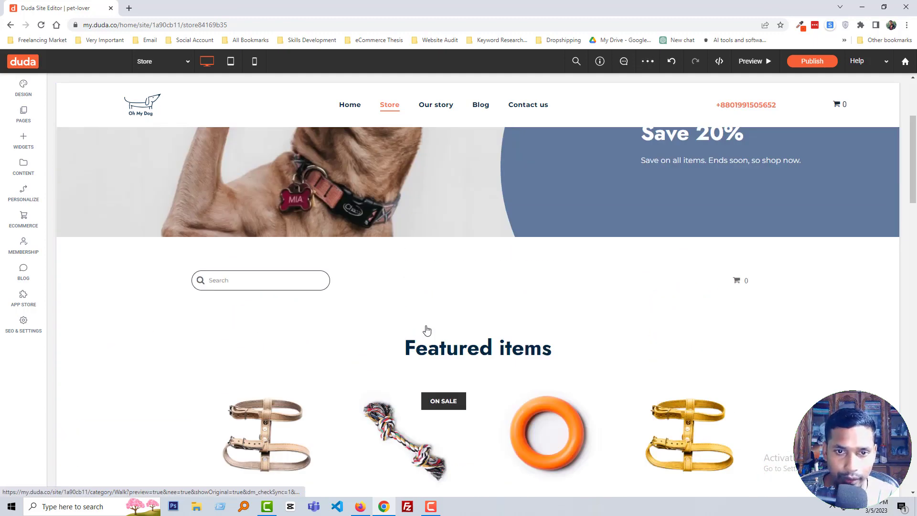
scroll(344, 230, "down", 5)
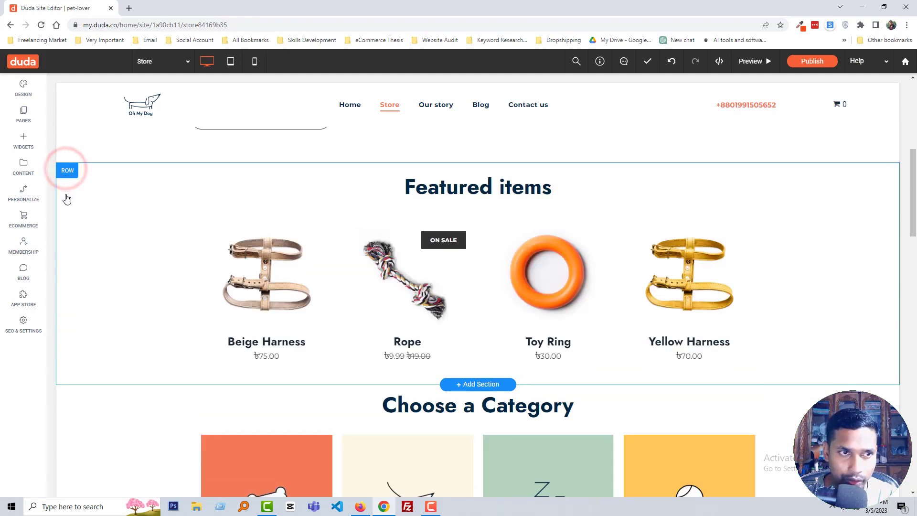
Paste another copy of the Featured items section from its row menu.
left_click(67, 170)
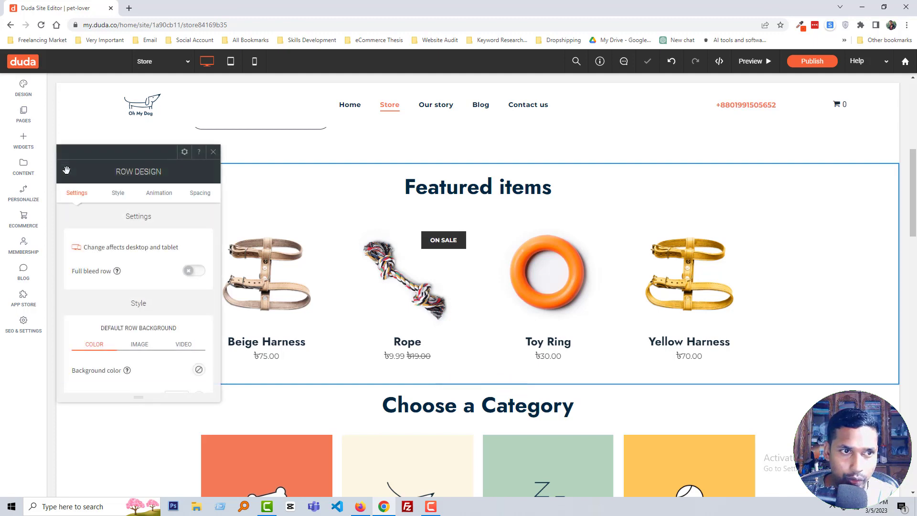
scroll(100, 229, "up", 1)
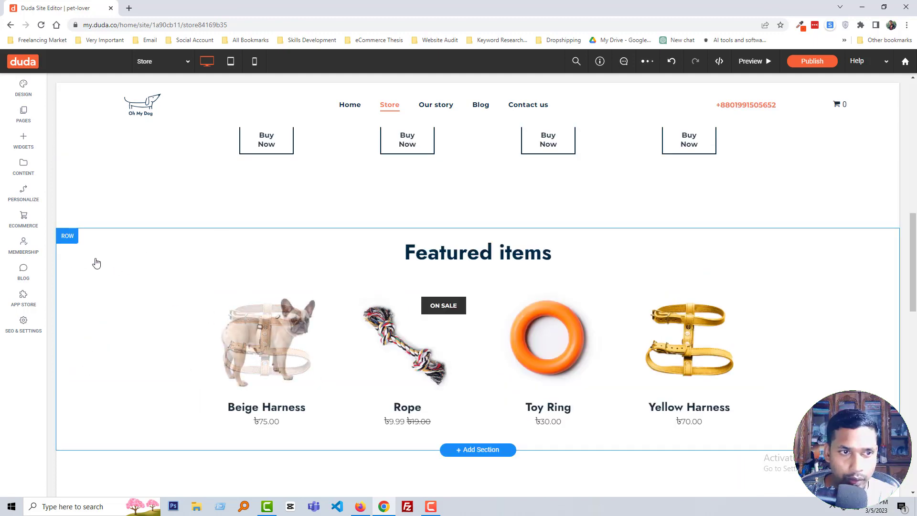
left_click(67, 237)
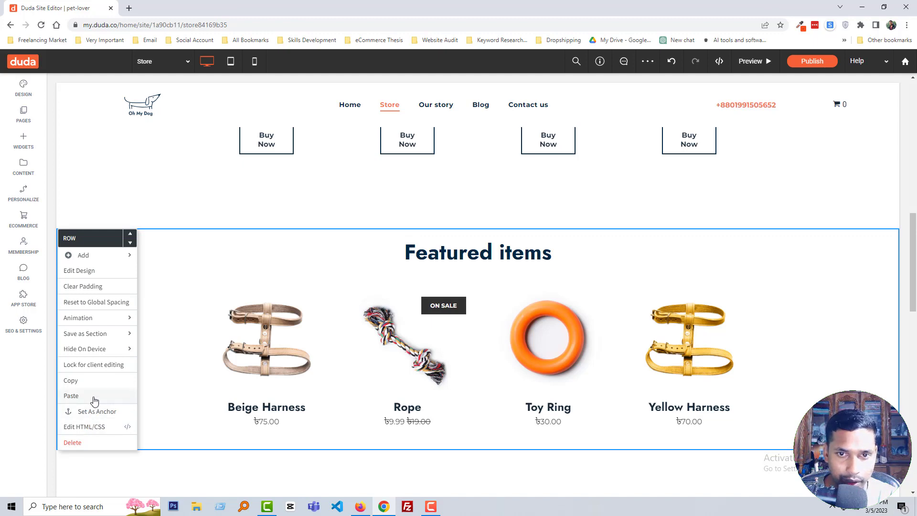
left_click(72, 396)
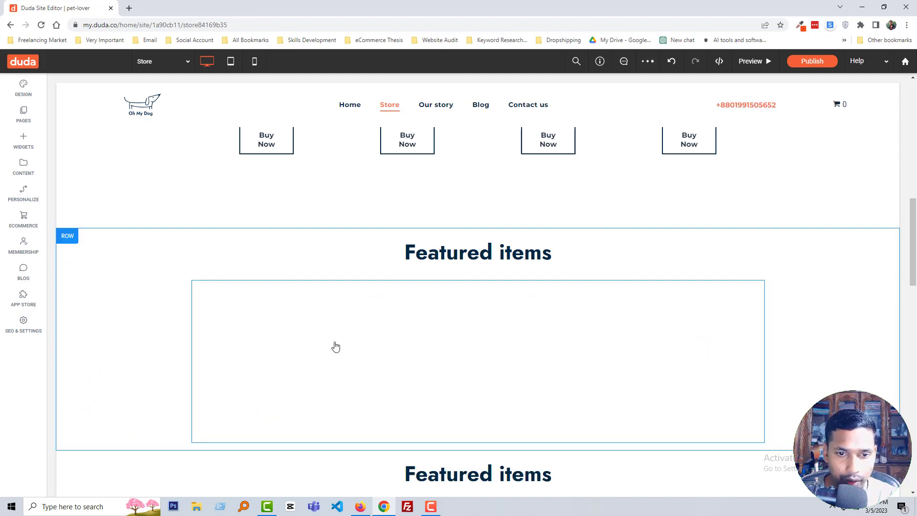
scroll(421, 358, "up", 1)
Change the copied heading from 'Featured items' to 'New items'.
left_click(443, 299)
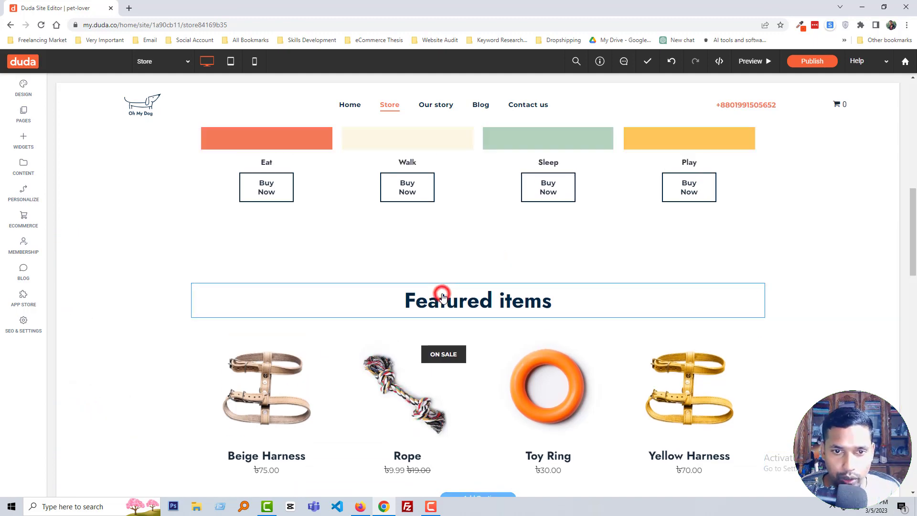
double_click(442, 300)
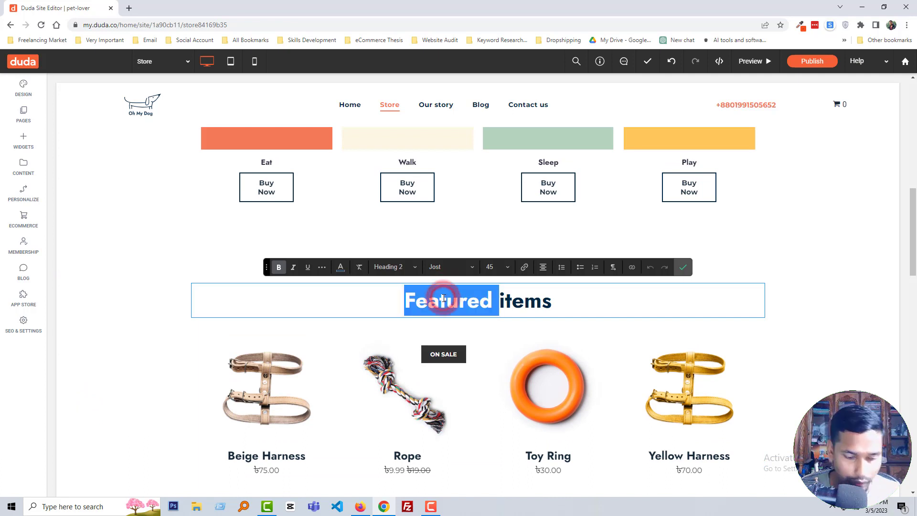
type("New")
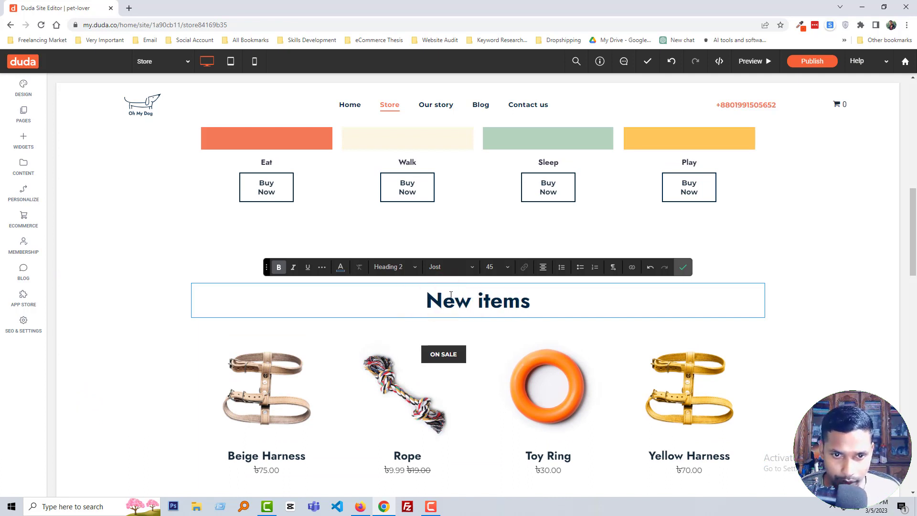
Set the New items product gallery to show only the Play category.
scroll(456, 305, "down", 1)
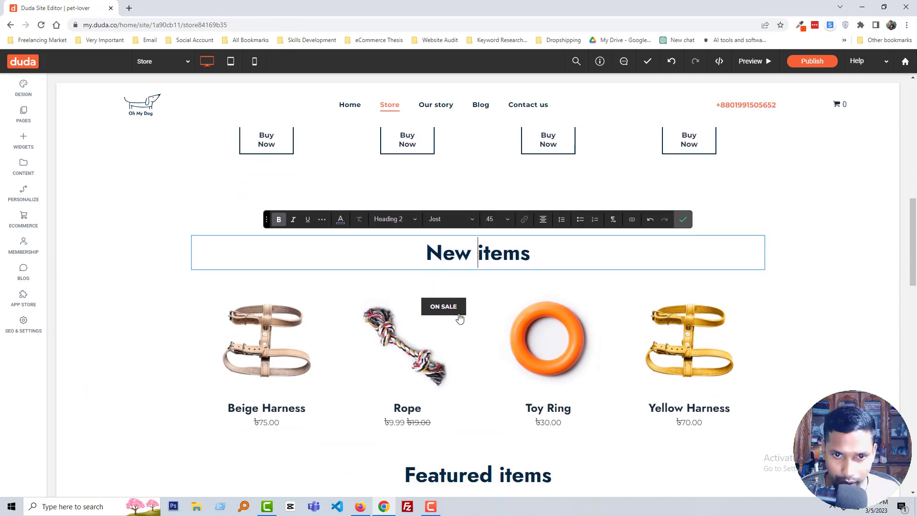
left_click(629, 293)
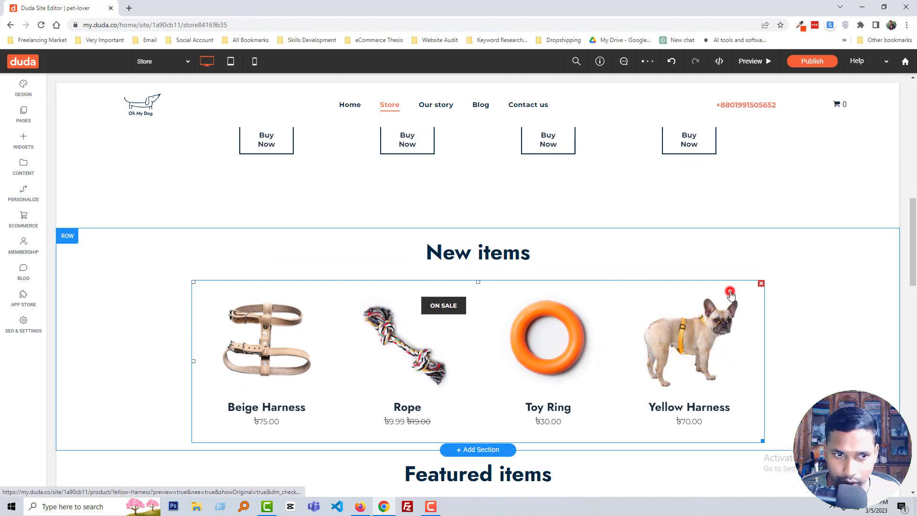
left_click(731, 294)
left_click(158, 275)
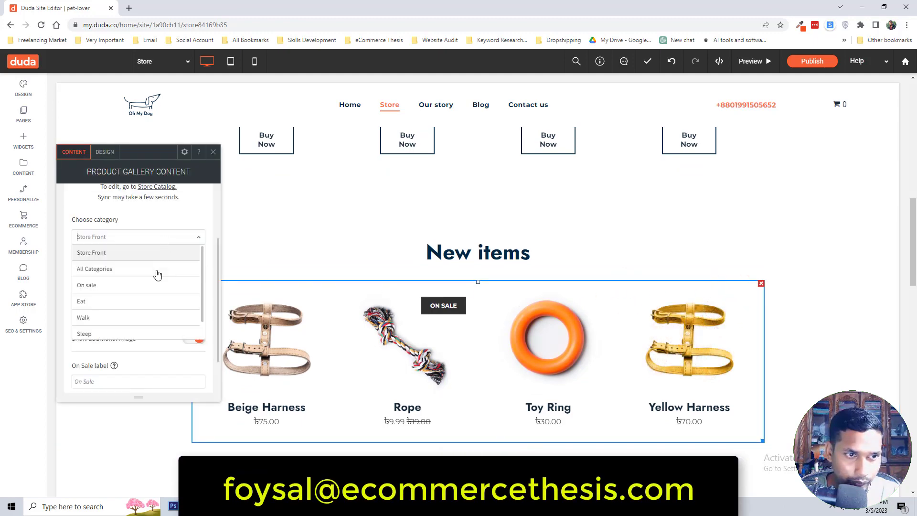
scroll(114, 331, "down", 1)
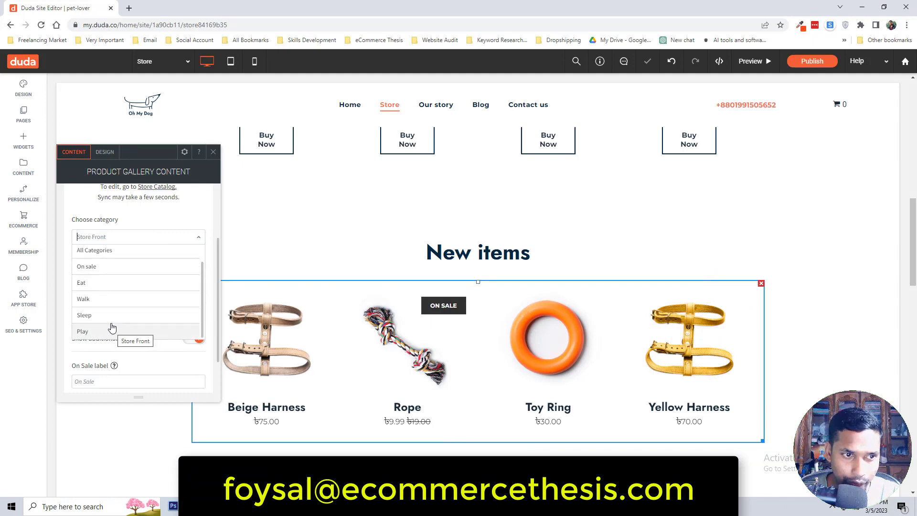
left_click(110, 333)
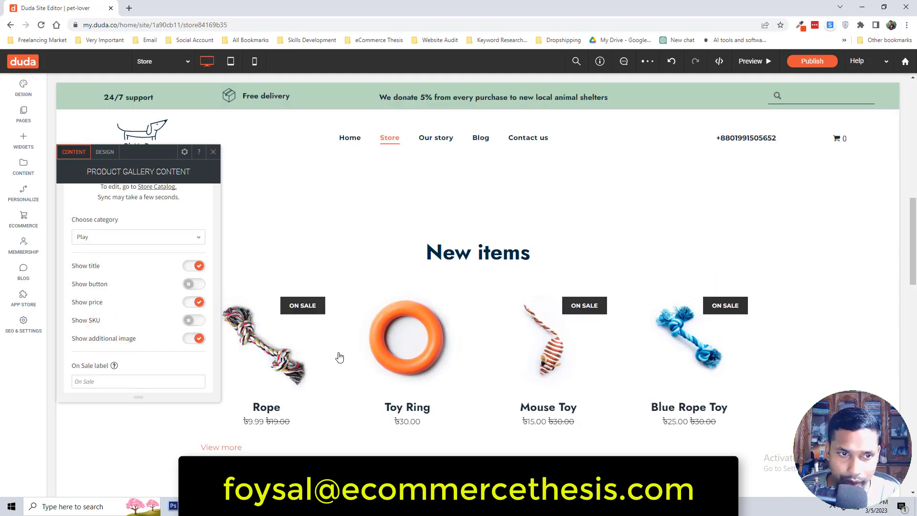
left_click(258, 203)
scroll(339, 341, "down", 2)
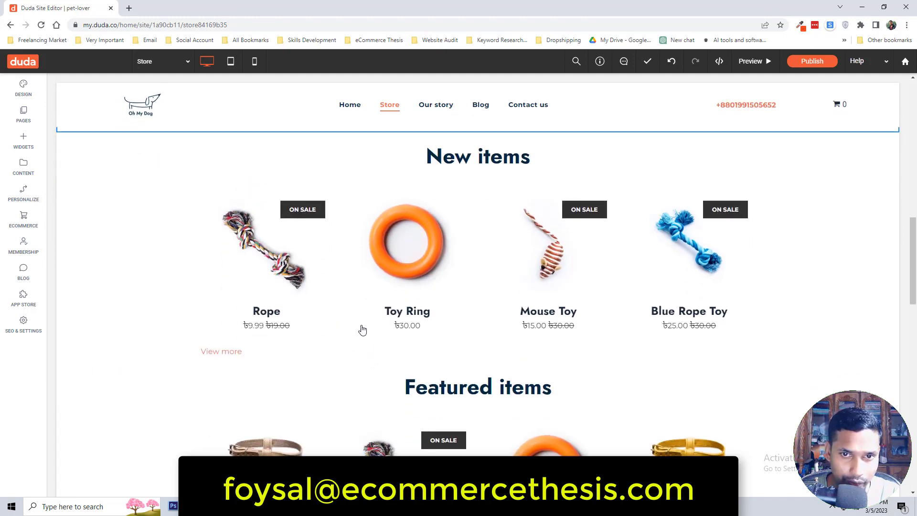
scroll(454, 321, "up", 3)
scroll(430, 327, "down", 1)
scroll(430, 327, "down", 2)
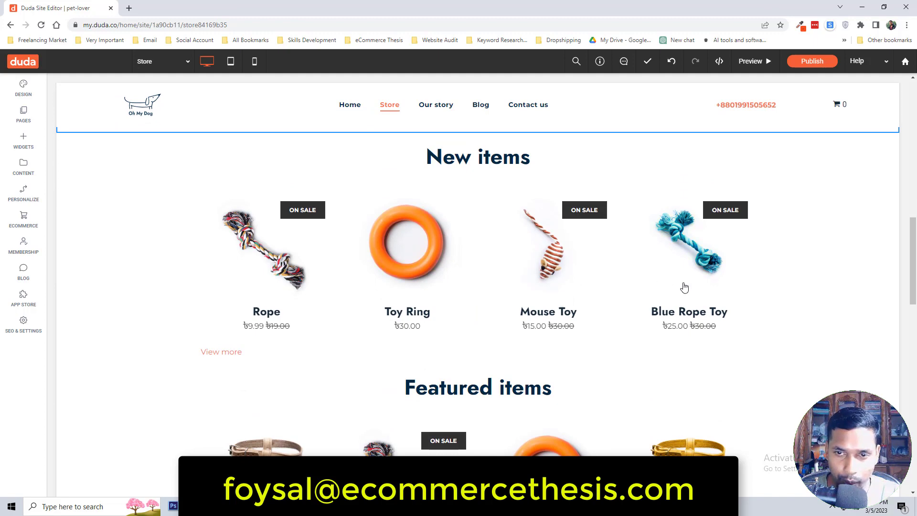
scroll(712, 311, "down", 4)
scroll(134, 242, "up", 5)
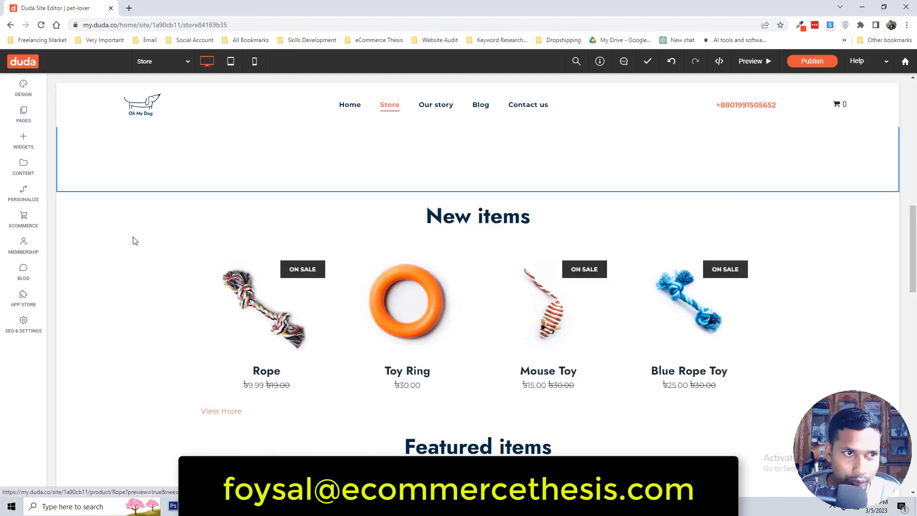
scroll(132, 230, "up", 5)
scroll(144, 215, "up", 5)
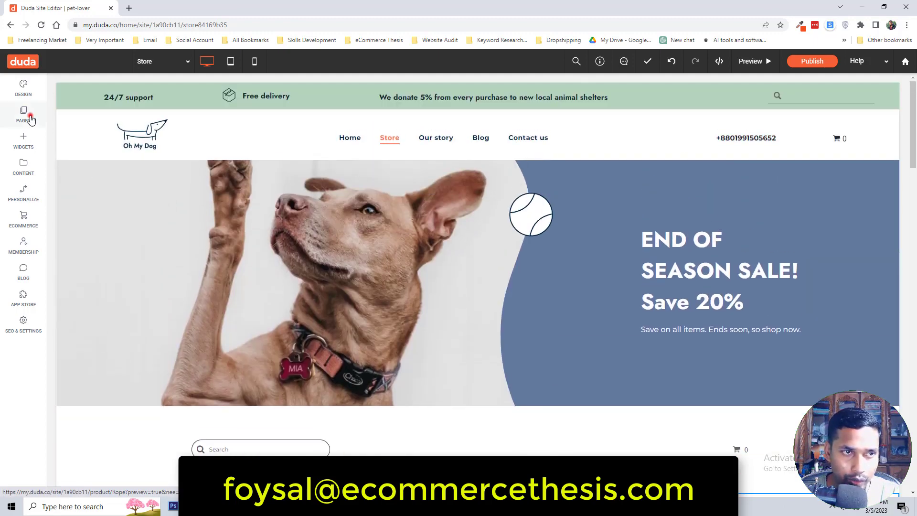
Switch to the Our story page and select its Our Mission text and heading.
left_click(30, 119)
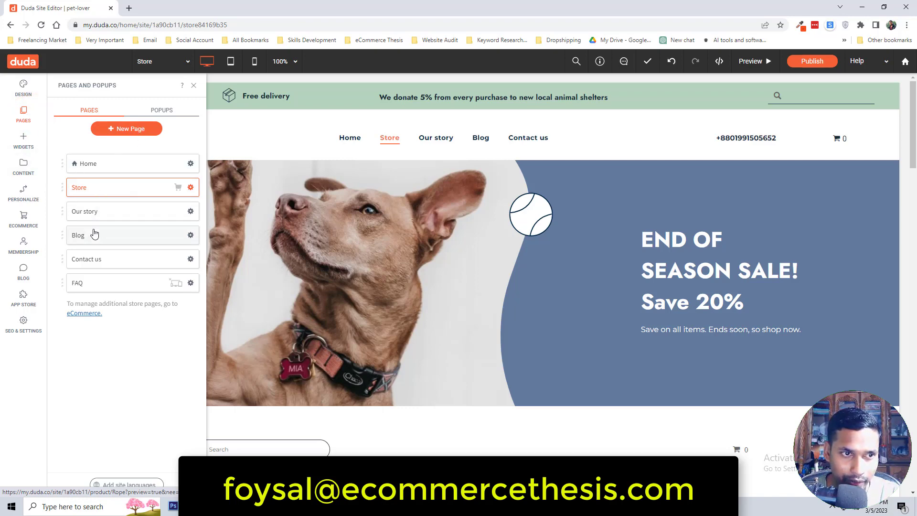
left_click(124, 214)
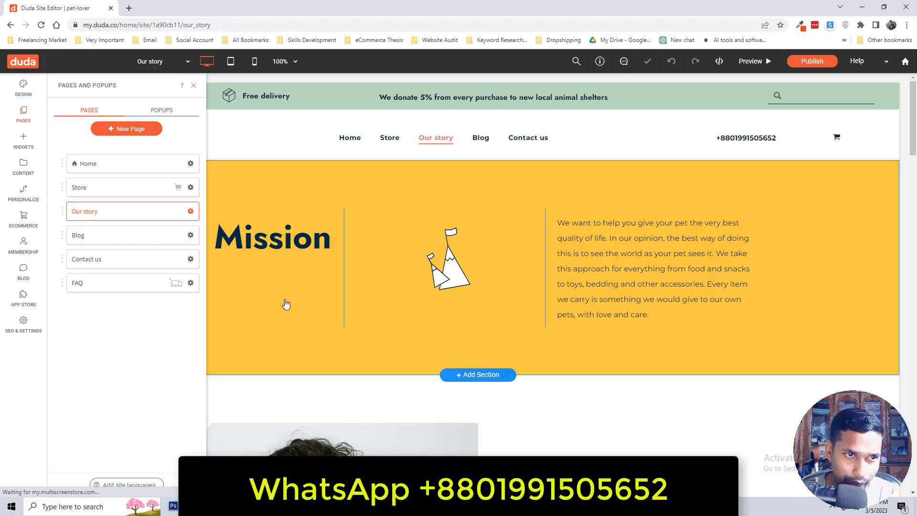
left_click(626, 268)
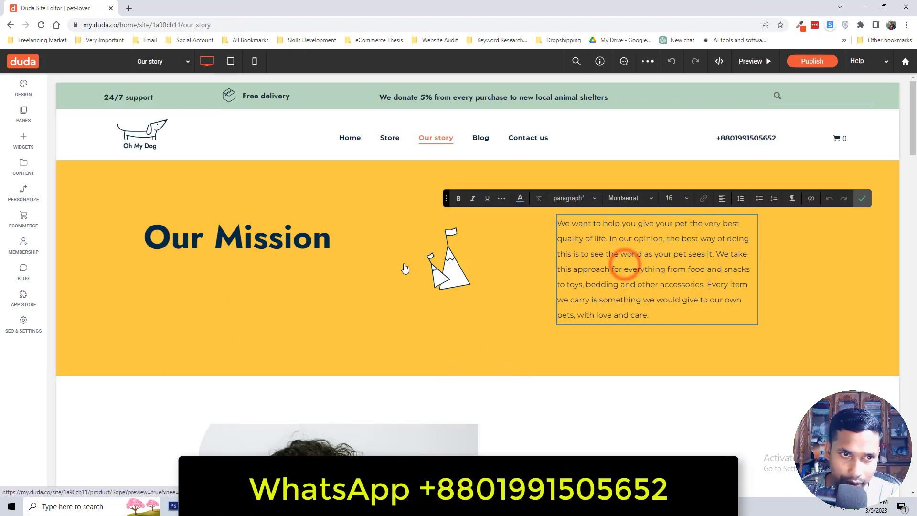
left_click(325, 240)
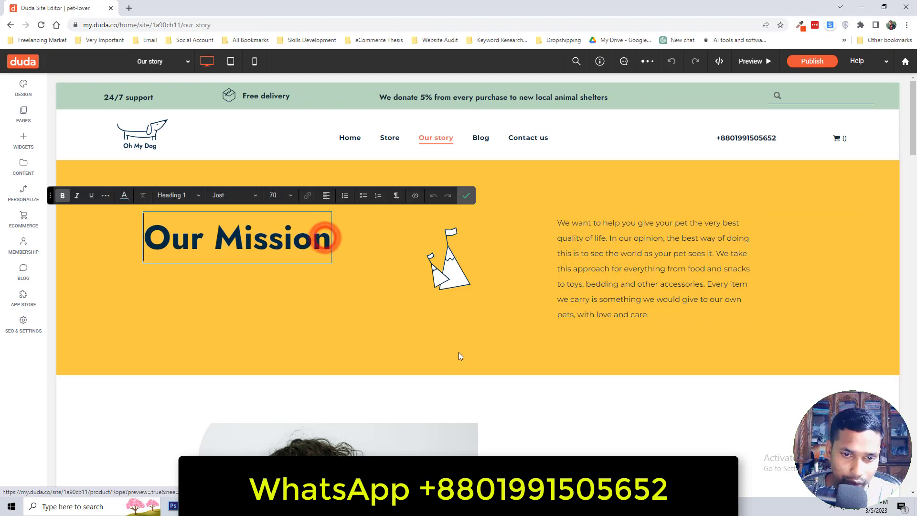
Scroll the Our story page down to the footer and back up.
scroll(459, 352, "down", 3)
scroll(477, 356, "down", 6)
scroll(420, 321, "down", 5)
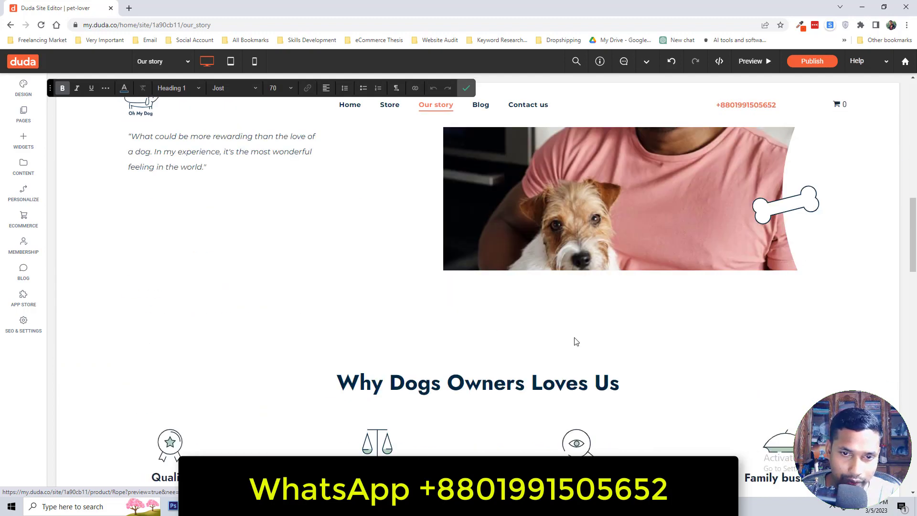
scroll(478, 334, "down", 5)
scroll(477, 340, "down", 5)
scroll(483, 345, "down", 3)
scroll(484, 345, "down", 5)
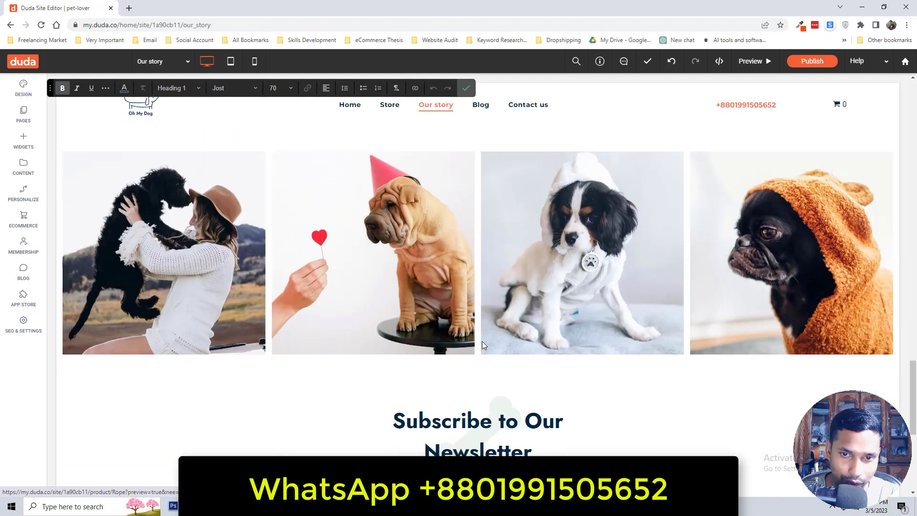
scroll(484, 345, "down", 5)
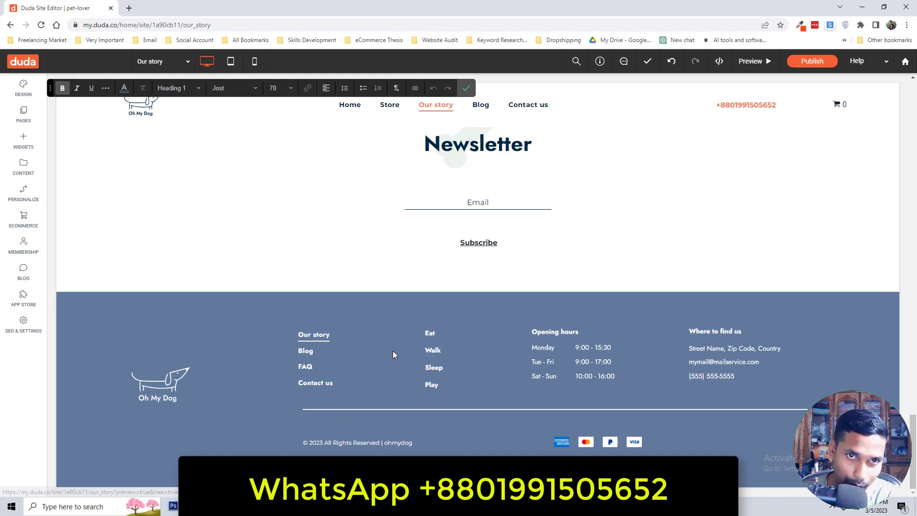
scroll(393, 355, "up", 3)
scroll(395, 342, "up", 2)
scroll(396, 342, "up", 10)
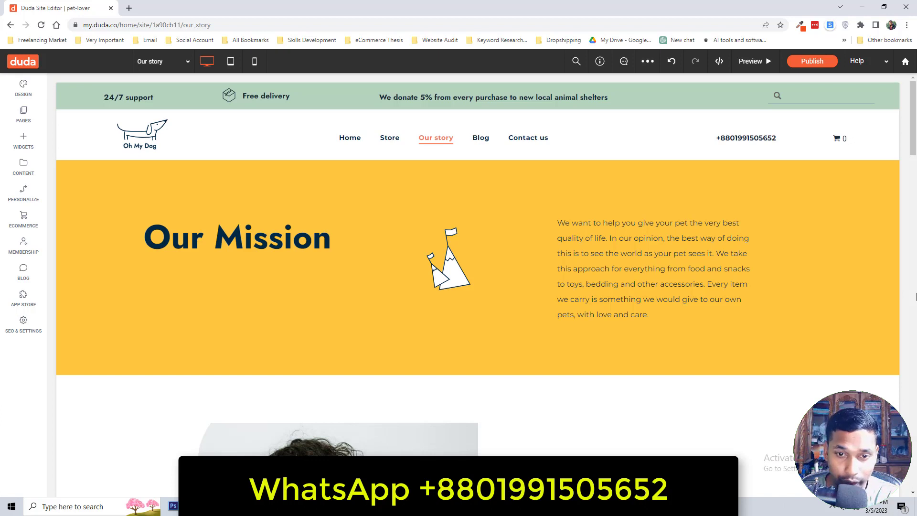